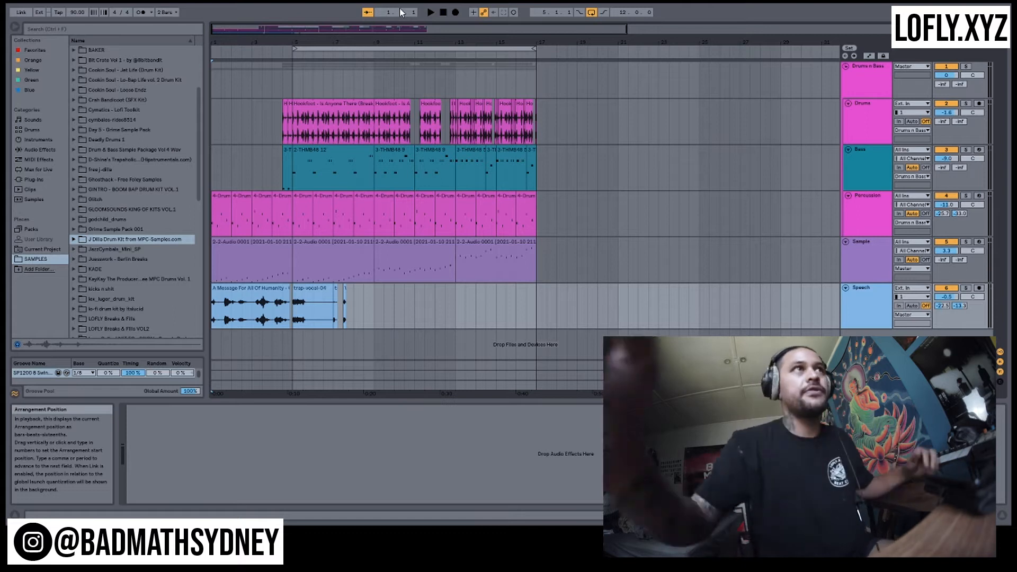
# Select the four-bar section from bar 5 to bar 9 across the Drums, Bass, Percussion and Sample tracks, and select its drum clip.
pyautogui.click(433, 11)
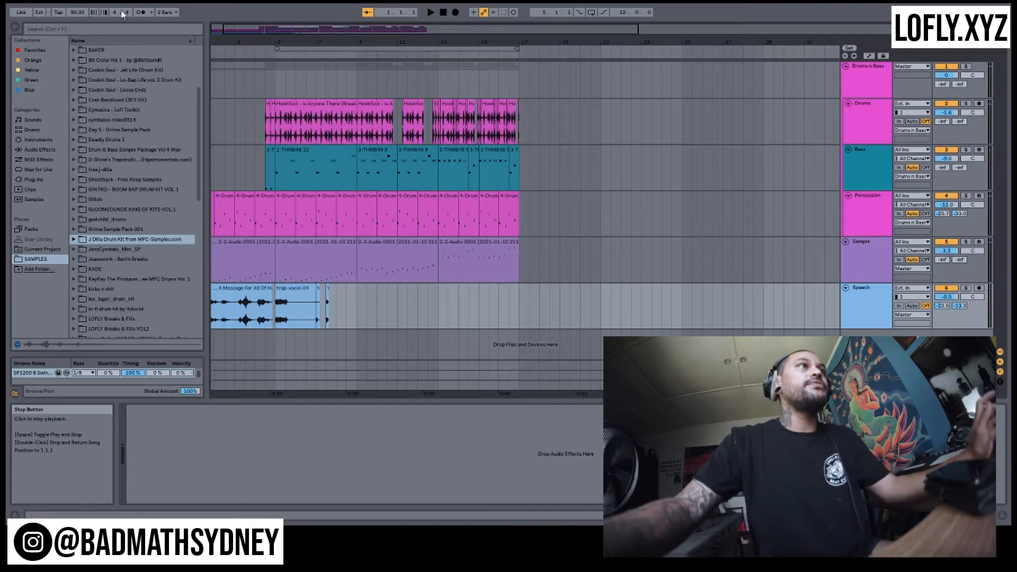
pyautogui.moveTo(237, 42); pyautogui.dragTo(279, 44)
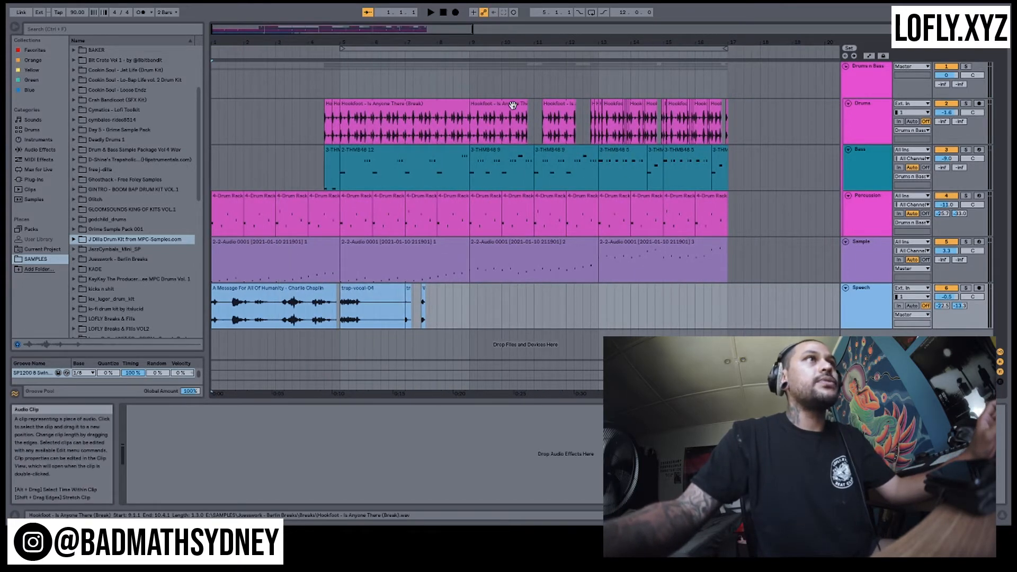
pyautogui.moveTo(341, 266); pyautogui.dragTo(468, 118)
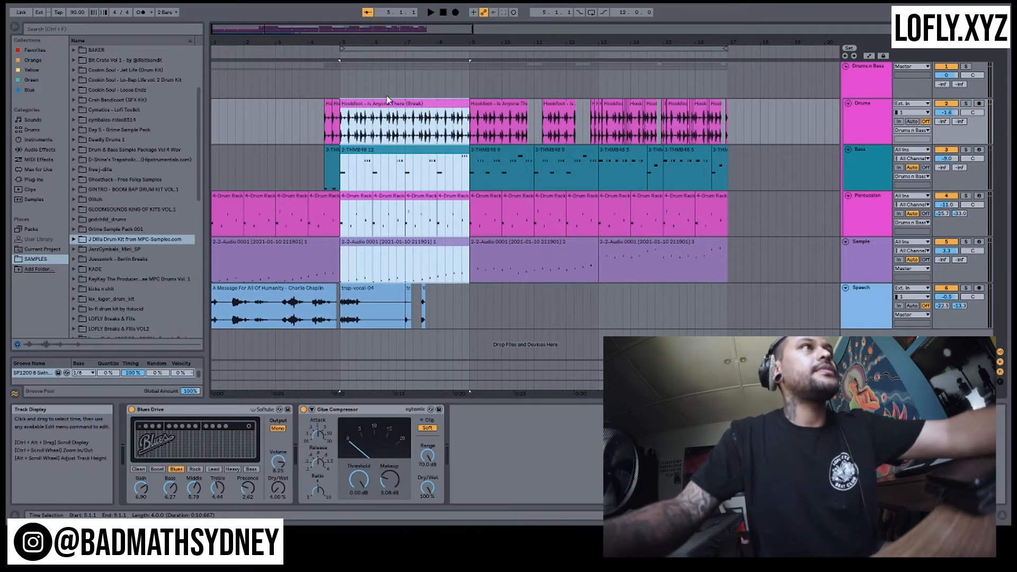
pyautogui.click(369, 105)
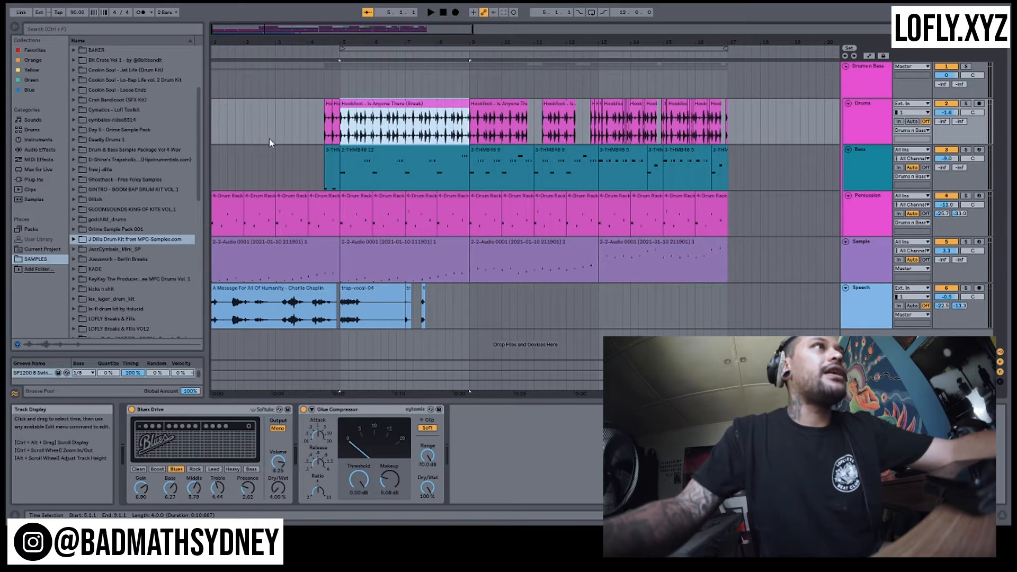
# Examine the first four bars of the Drums track and audition the drum fill leading into bar 5.
pyautogui.click(212, 106)
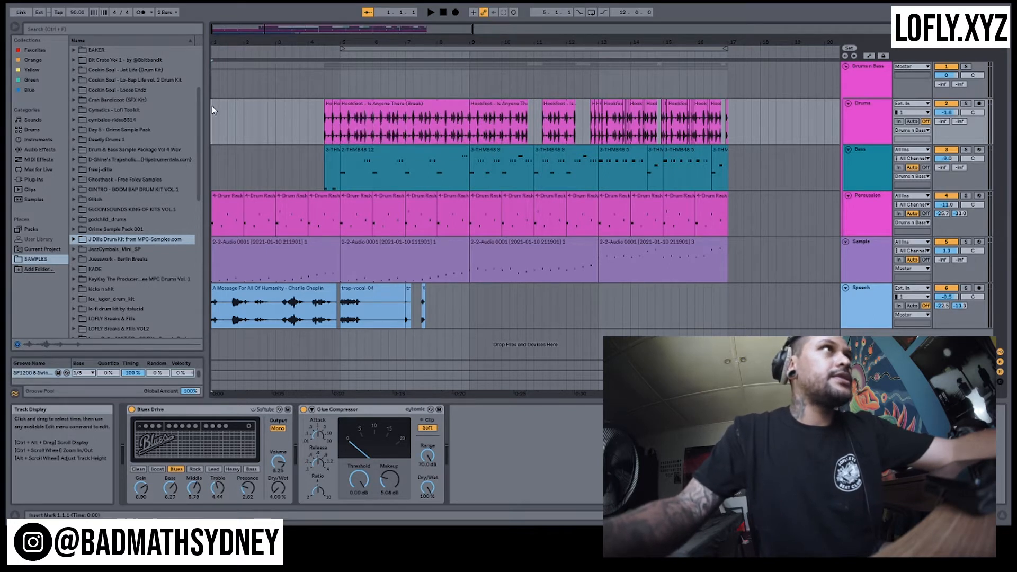
pyautogui.moveTo(212, 106); pyautogui.dragTo(340, 119)
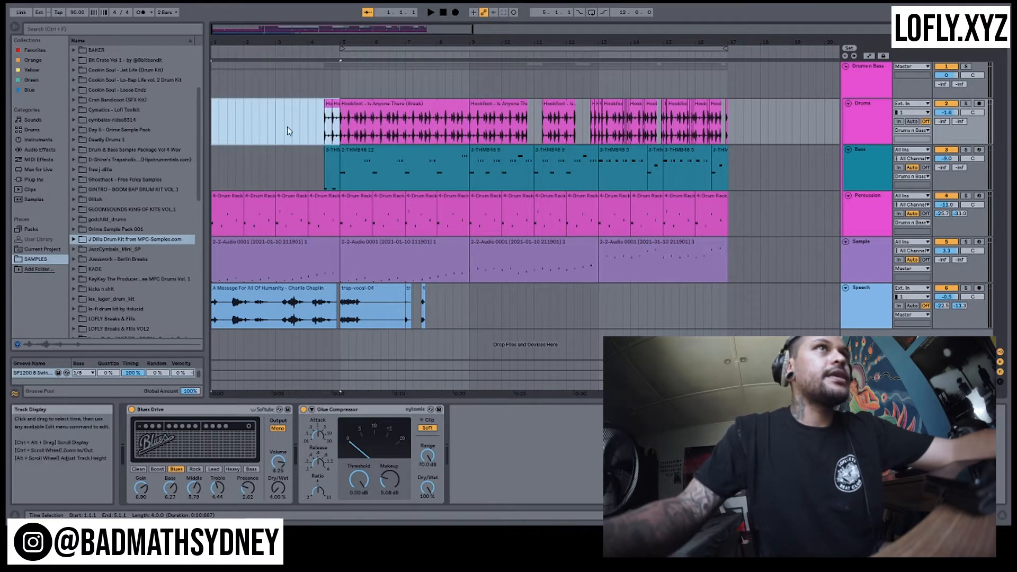
pyautogui.click(325, 116)
pyautogui.press('space')
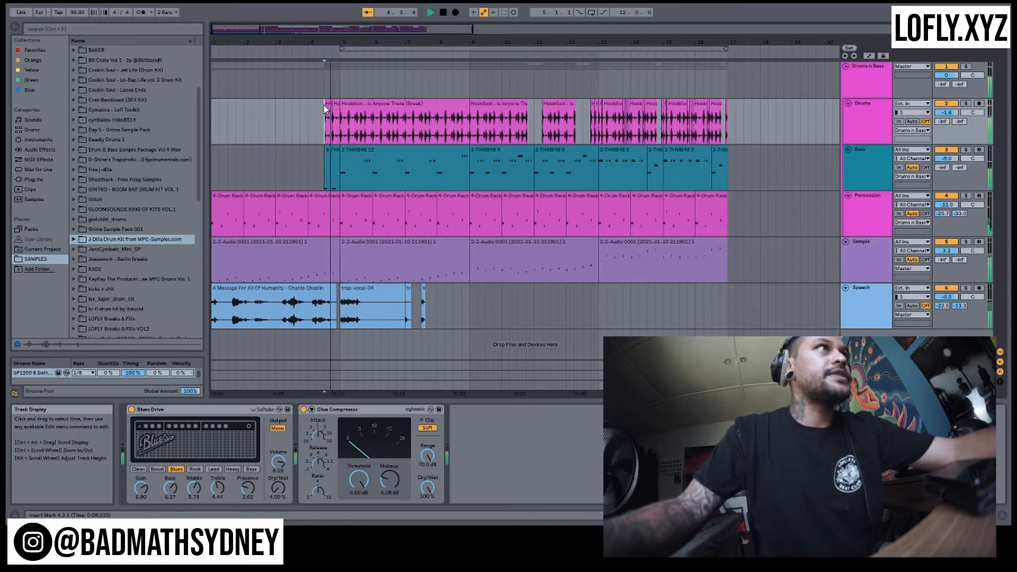
pyautogui.click(331, 184)
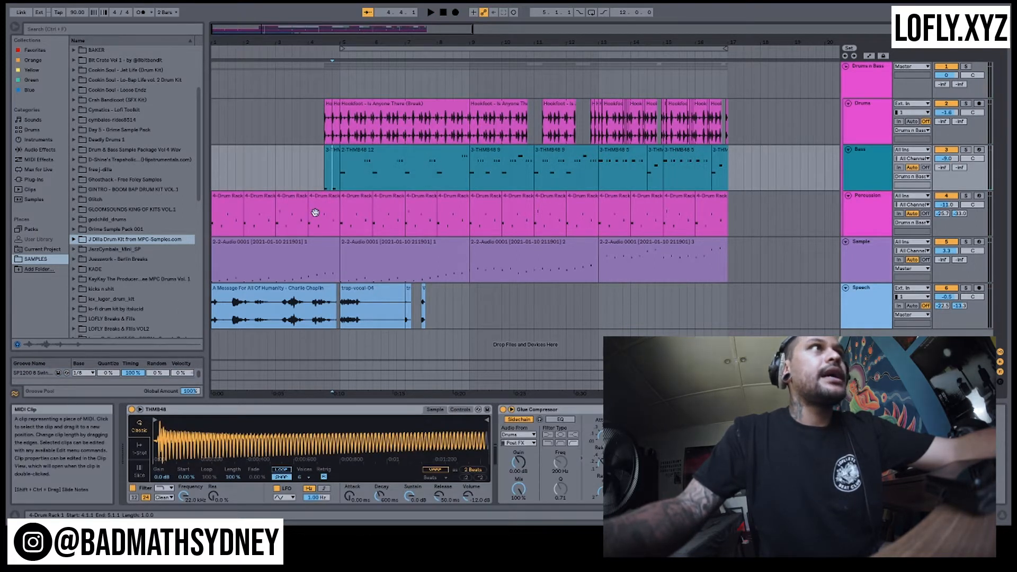
# Name the first Sample clip 1, and consolidate the first four Percussion clips into one clip also named 1.
pyautogui.click(269, 253)
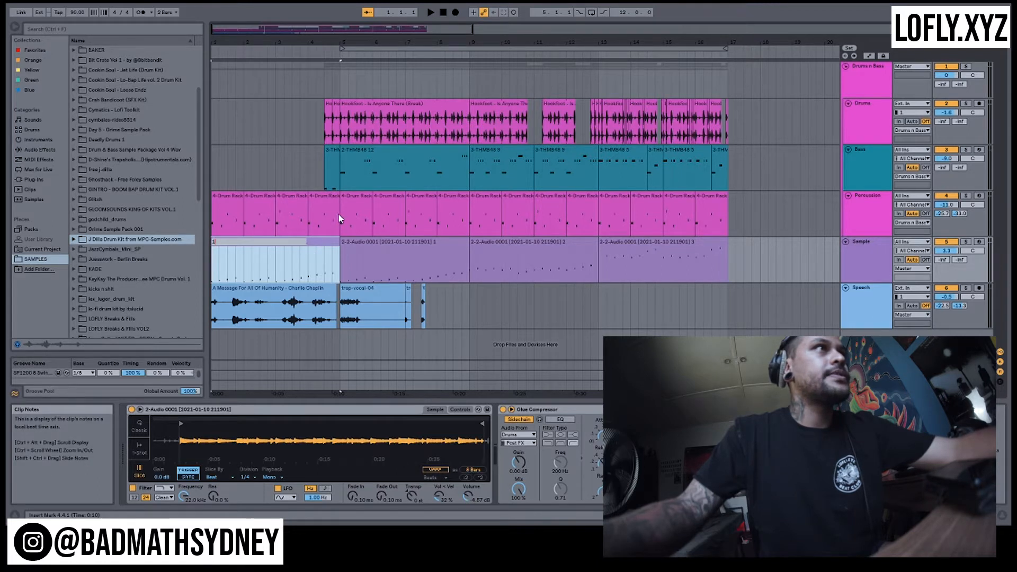
pyautogui.moveTo(338, 213); pyautogui.dragTo(211, 219)
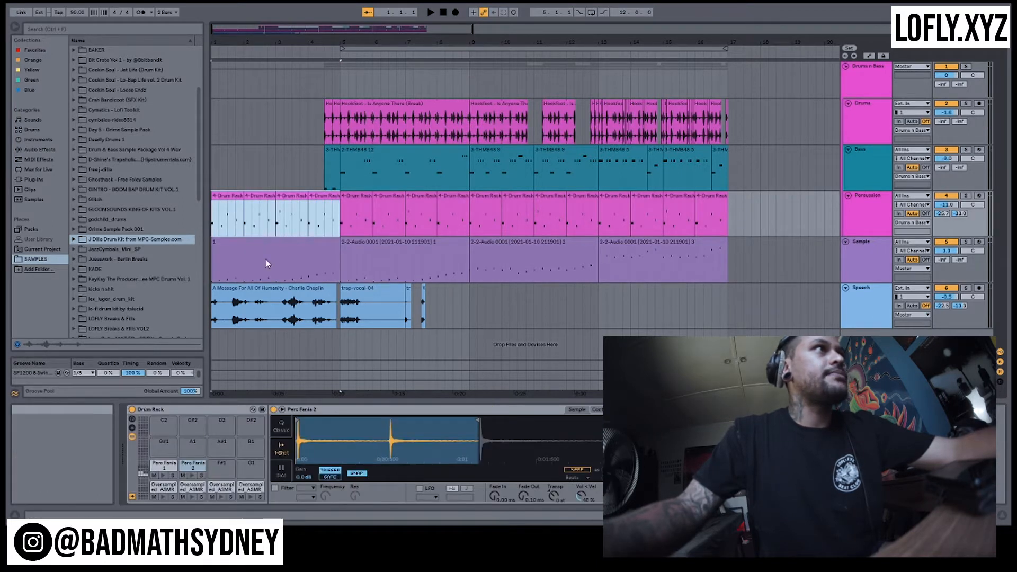
pyautogui.hotkey('ctrl', 'j')
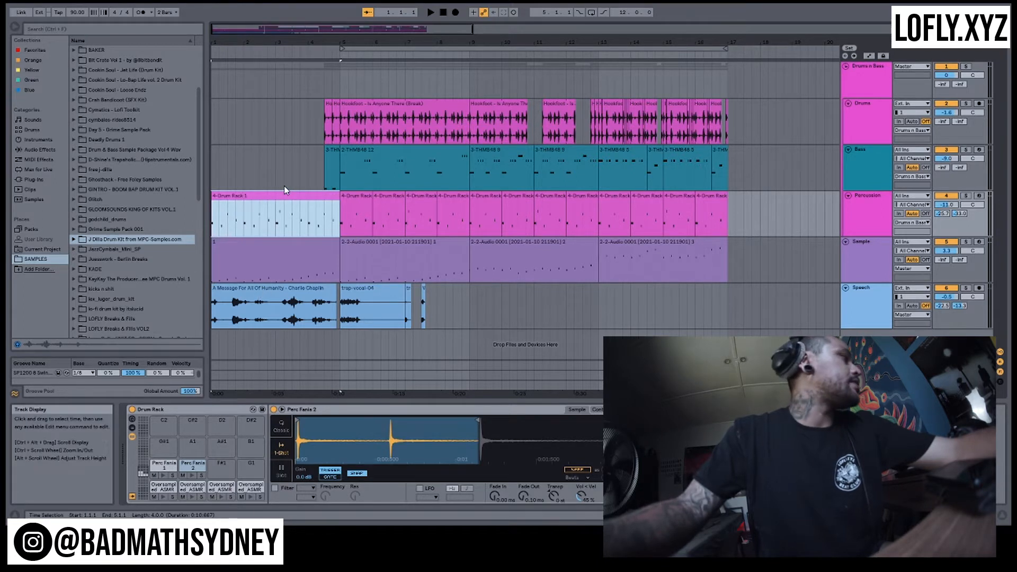
pyautogui.hotkey('ctrl', 'r')
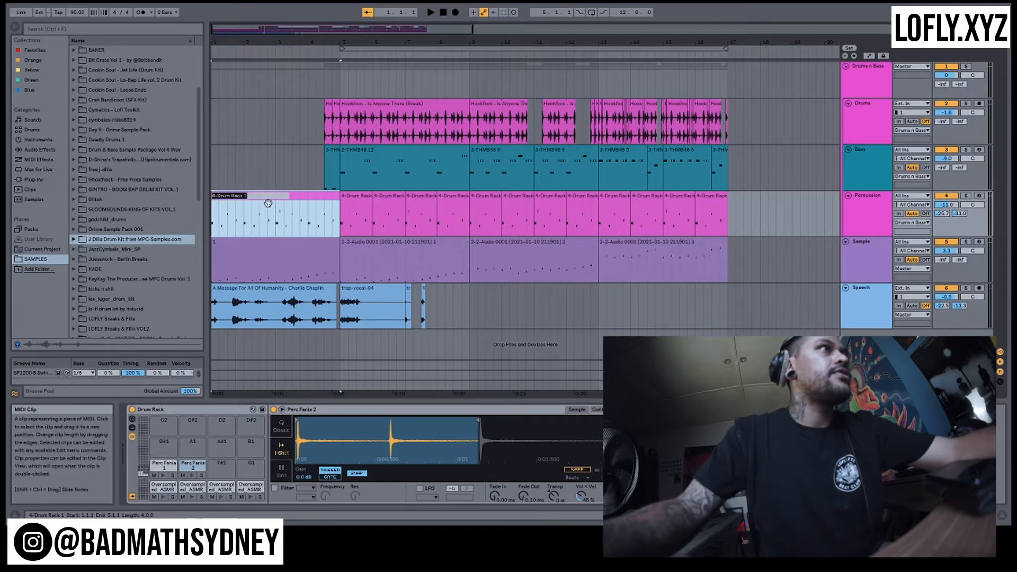
pyautogui.click(268, 170)
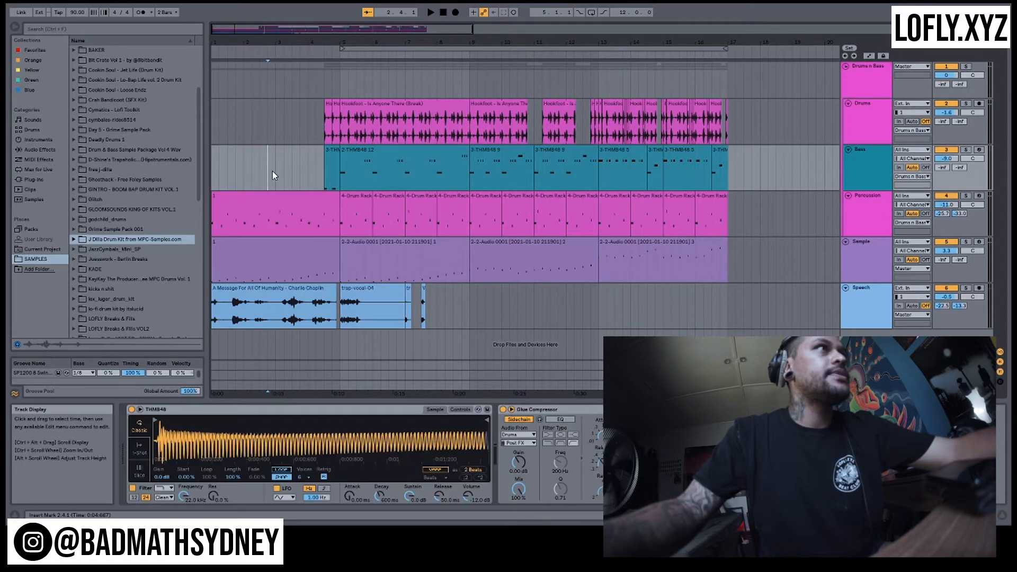
# Play the arrangement briefly from bar 1 to hear the opening section.
pyautogui.click(218, 195)
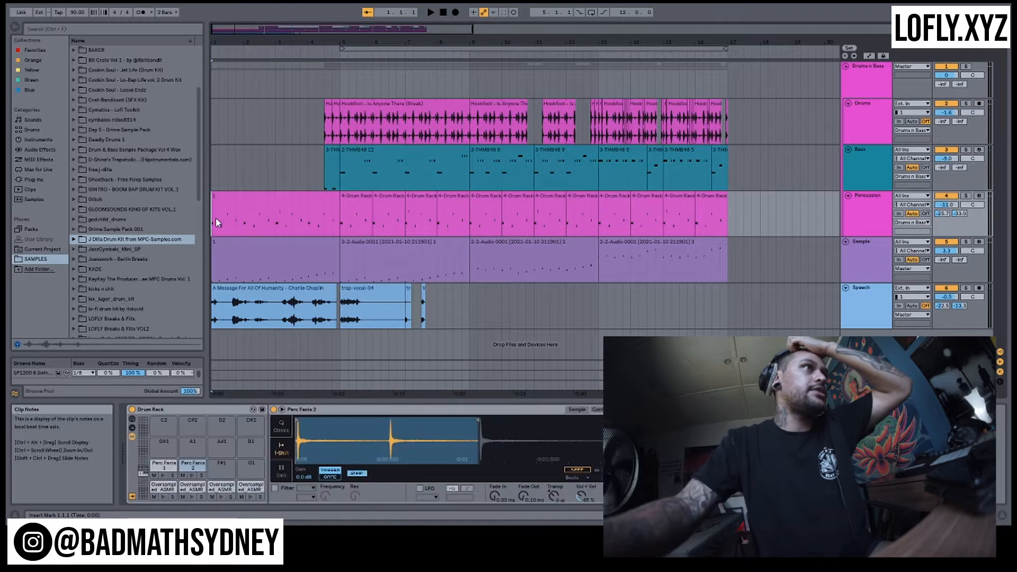
pyautogui.press('space')
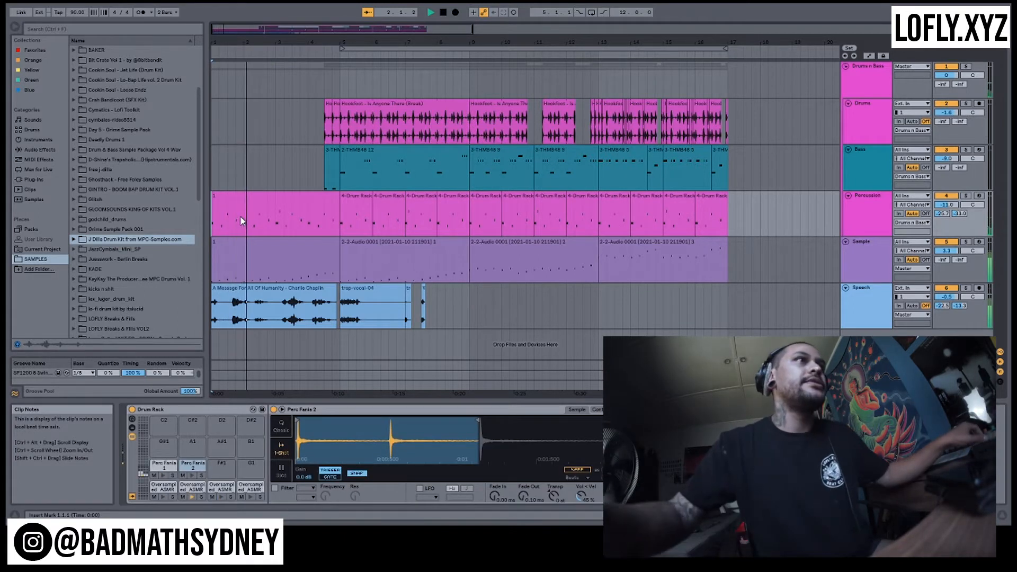
pyautogui.press('space')
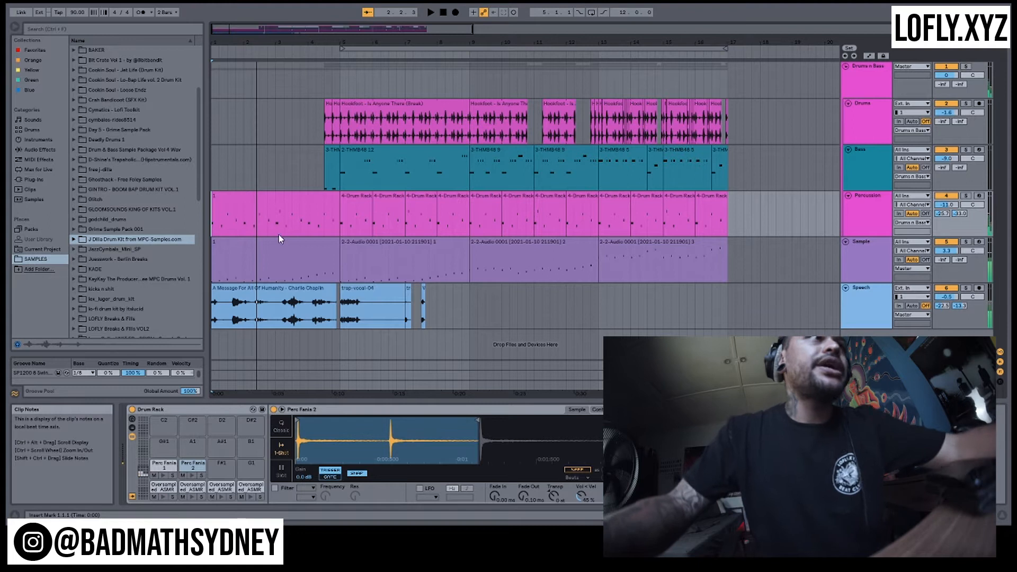
# Rename the first Speech clip as S.
pyautogui.click(238, 295)
pyautogui.click(321, 284)
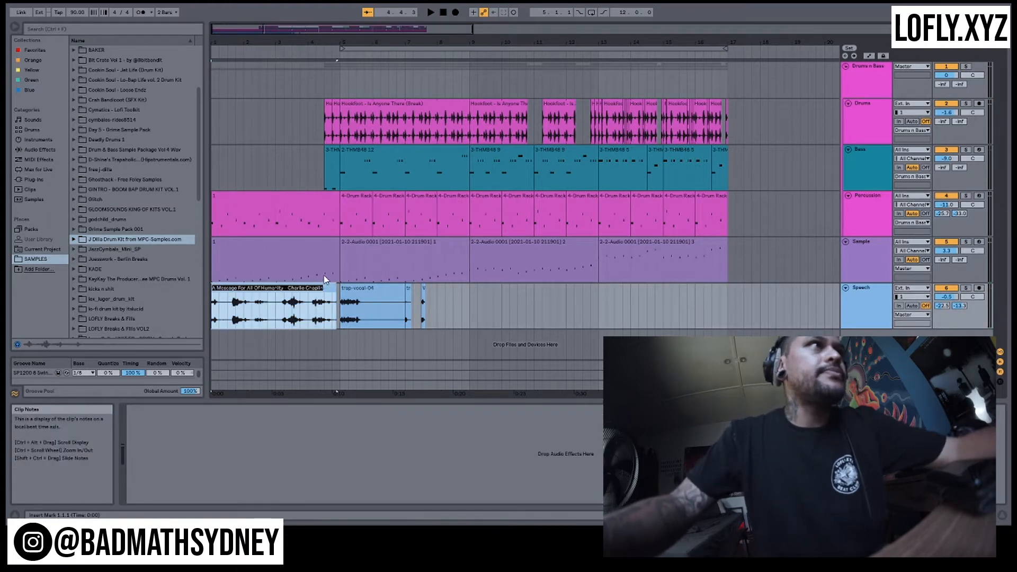
pyautogui.write('S')
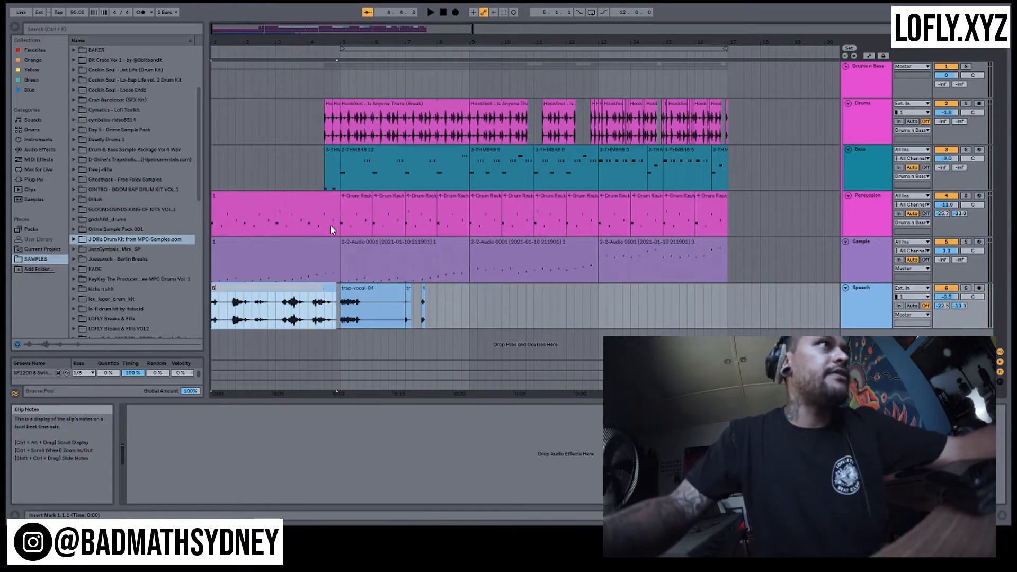
pyautogui.click(292, 349)
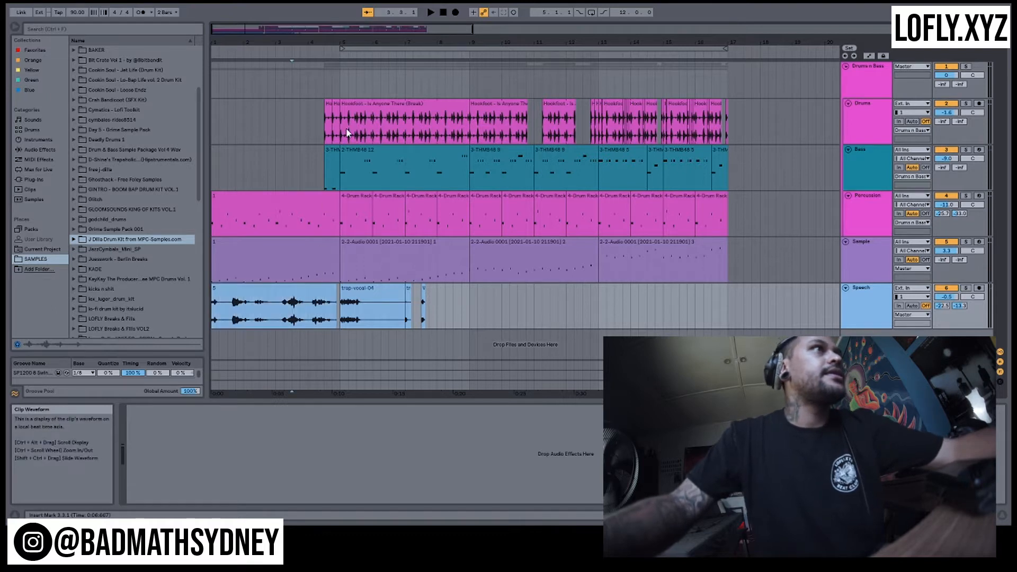
# Consolidate bars 1 to 4 of the Drums track and of the Bass track, including the empty space, into one four-bar clip each.
pyautogui.moveTo(326, 132); pyautogui.dragTo(178, 126)
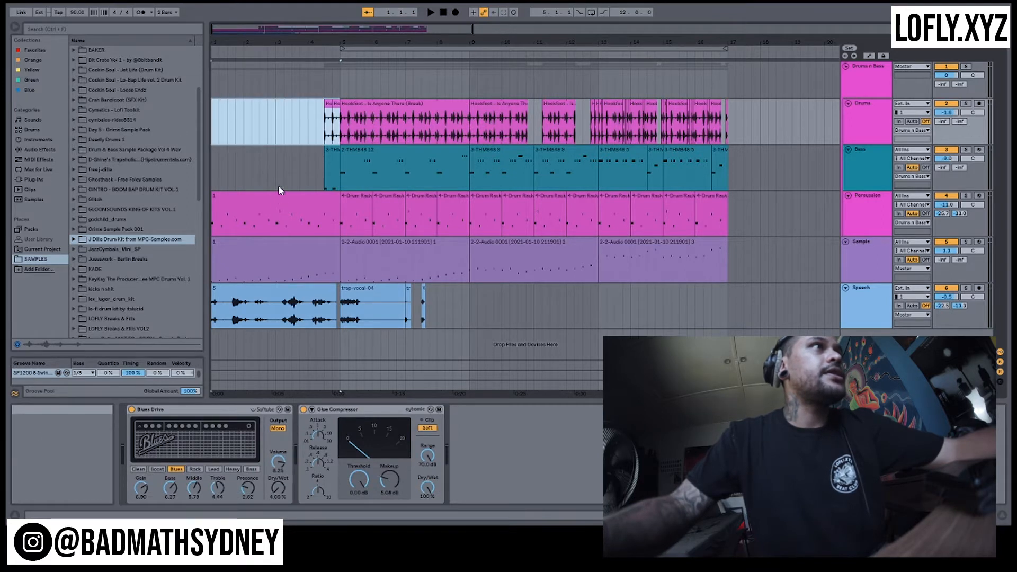
pyautogui.hotkey('ctrl', 'j')
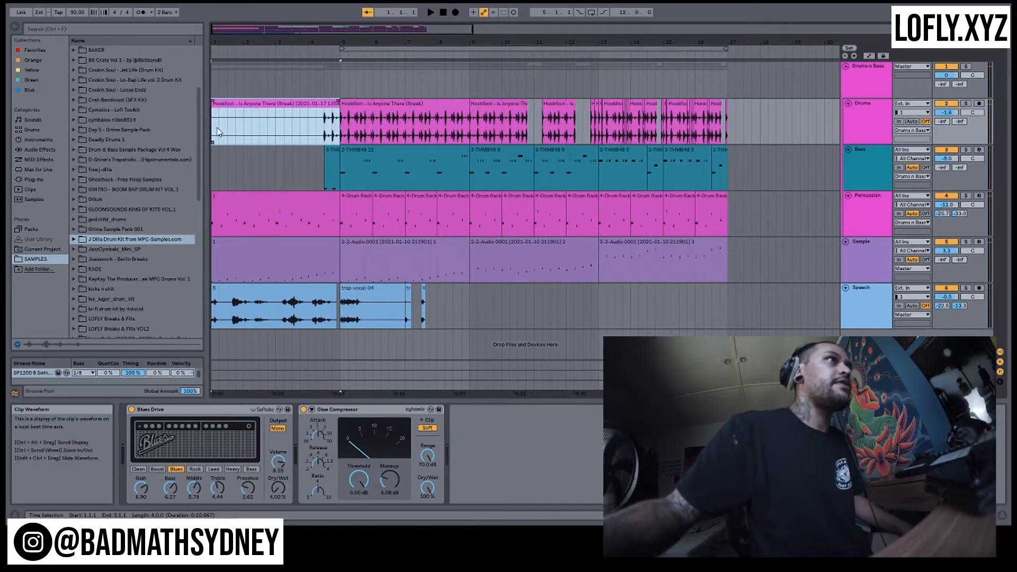
pyautogui.click(324, 136)
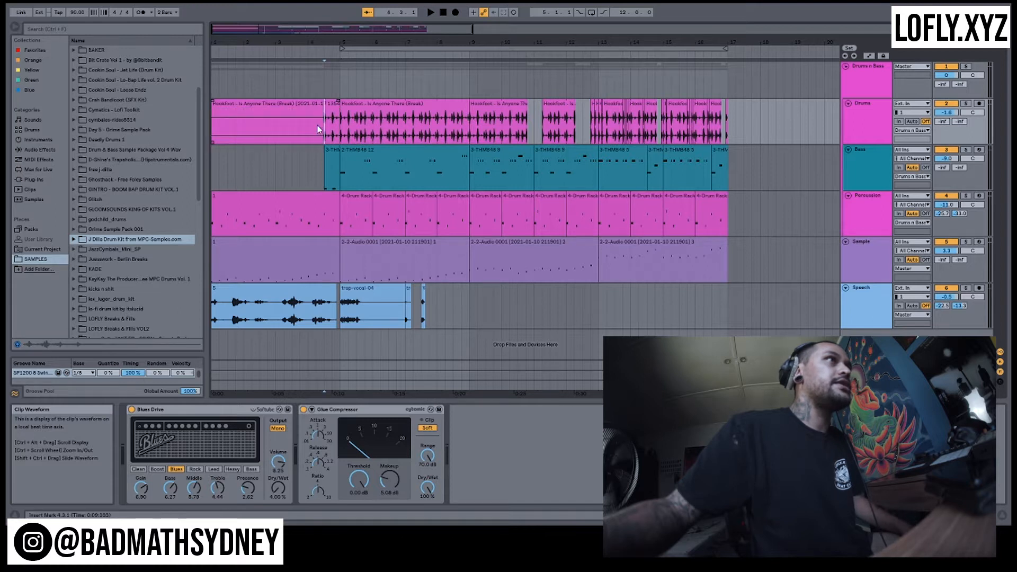
pyautogui.moveTo(341, 173); pyautogui.dragTo(216, 176)
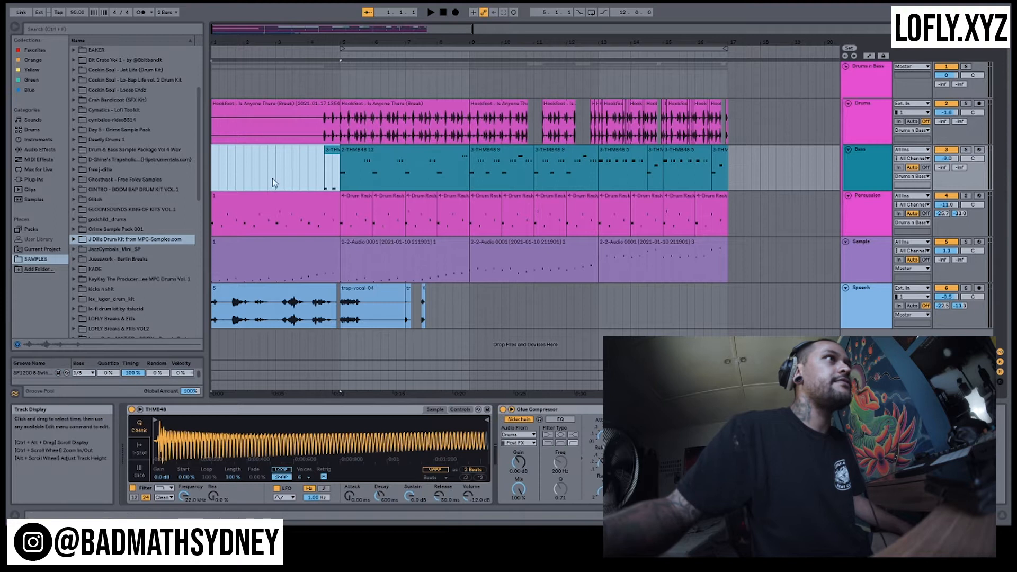
pyautogui.hotkey('ctrl', 'j')
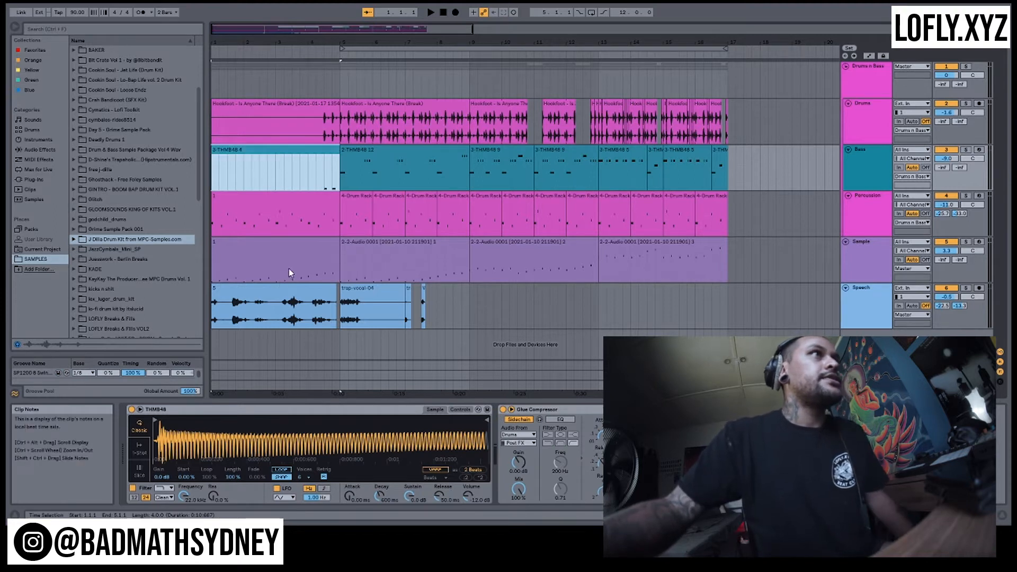
# Rename the consolidated four-bar clips on the Drums and Bass tracks as 1.
pyautogui.click(232, 106)
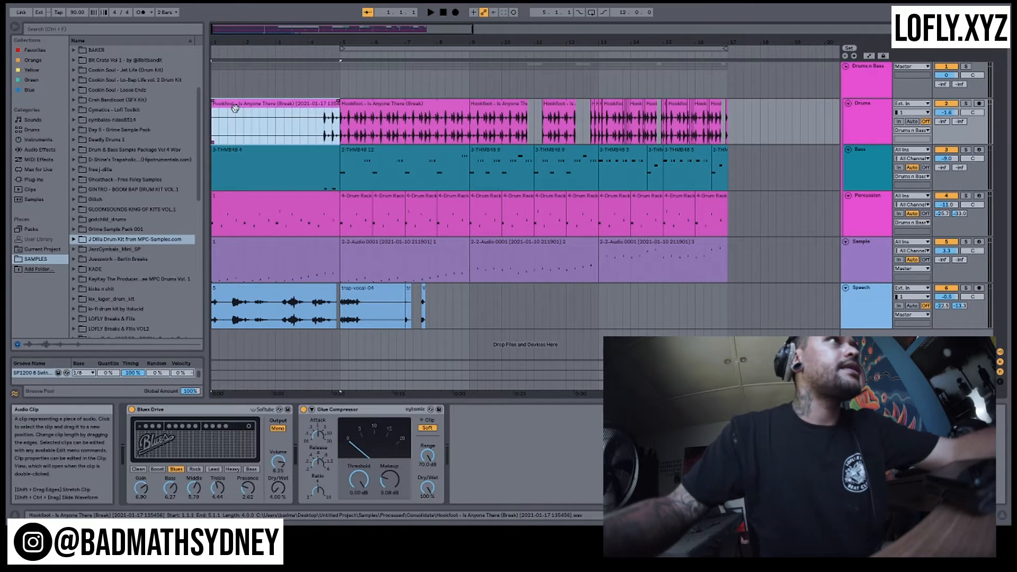
pyautogui.click(247, 155)
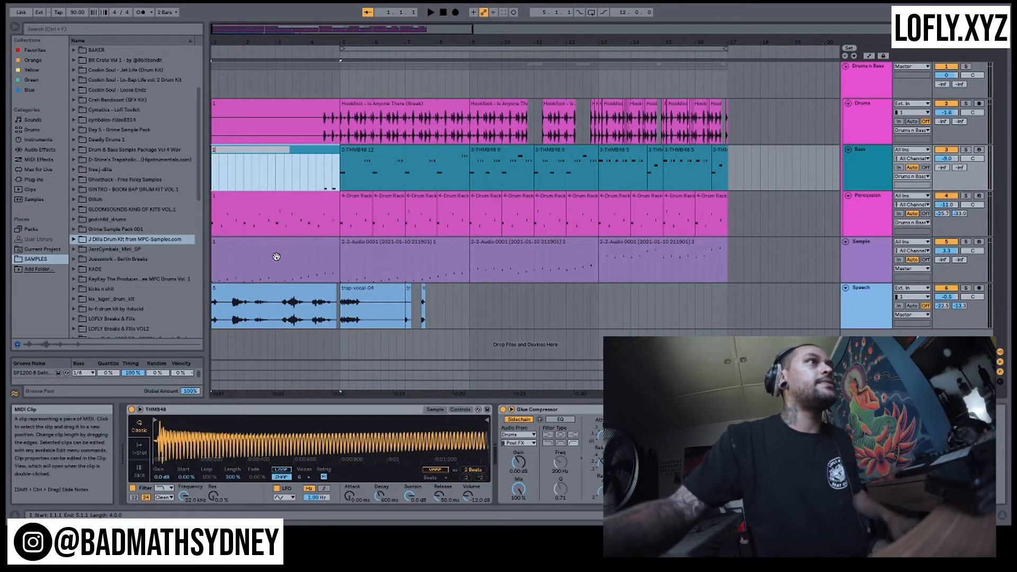
pyautogui.click(257, 253)
pyautogui.click(259, 211)
pyautogui.click(259, 170)
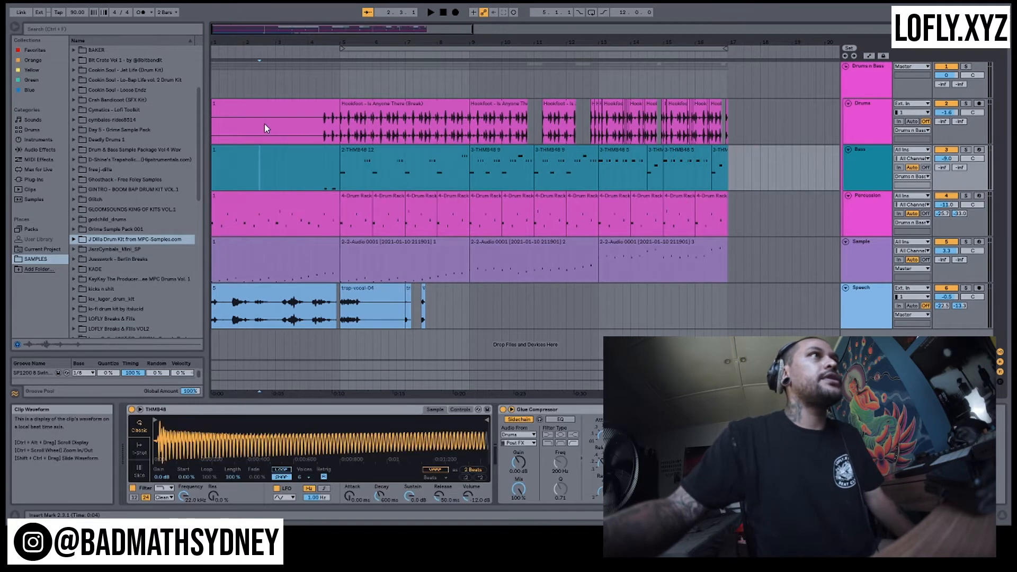
# Play the opening with the Speech track soloed, and turn the solo off to hear it with the other tracks.
pyautogui.click(271, 110)
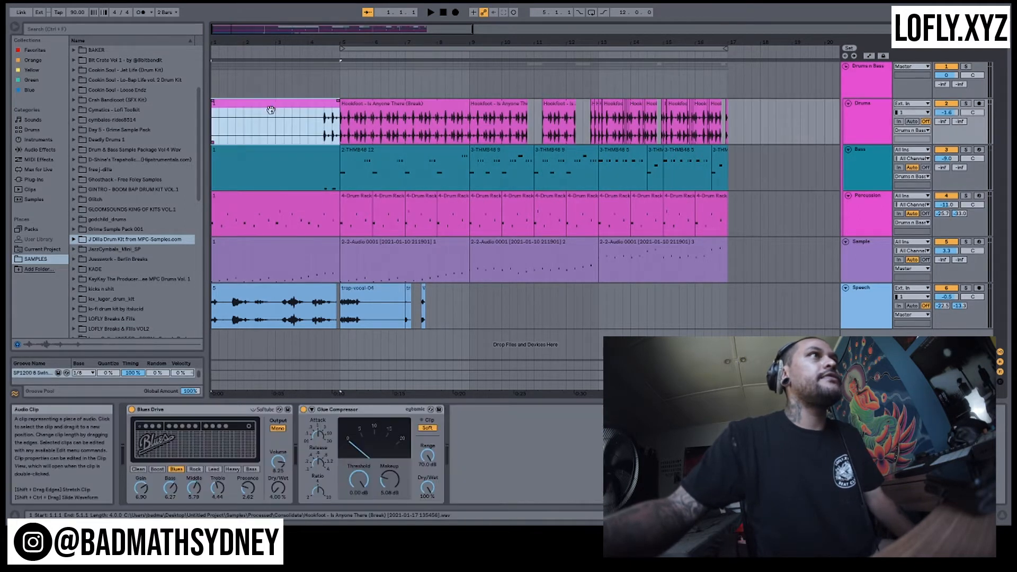
pyautogui.click(262, 292)
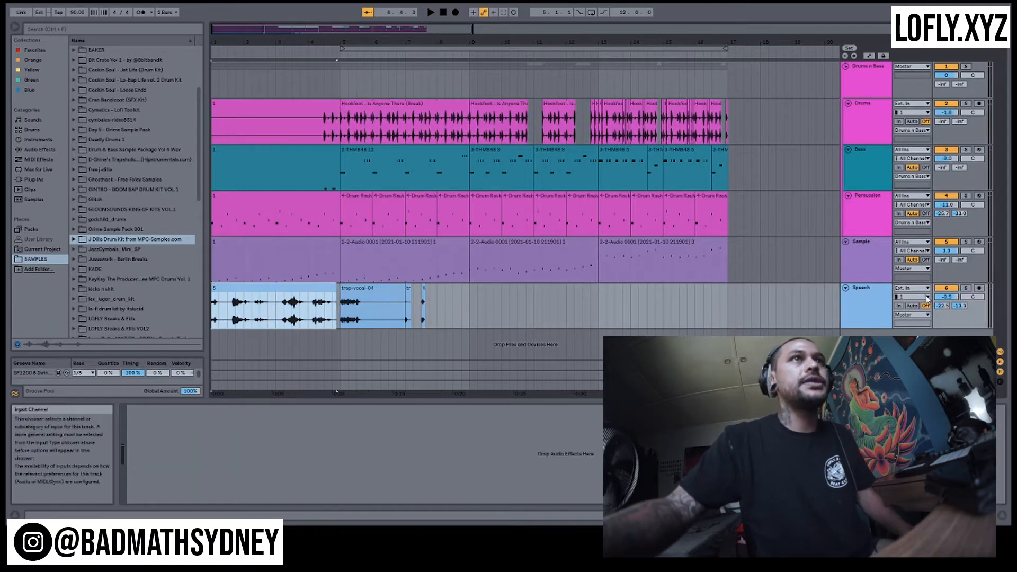
pyautogui.click(966, 288)
pyautogui.press('space')
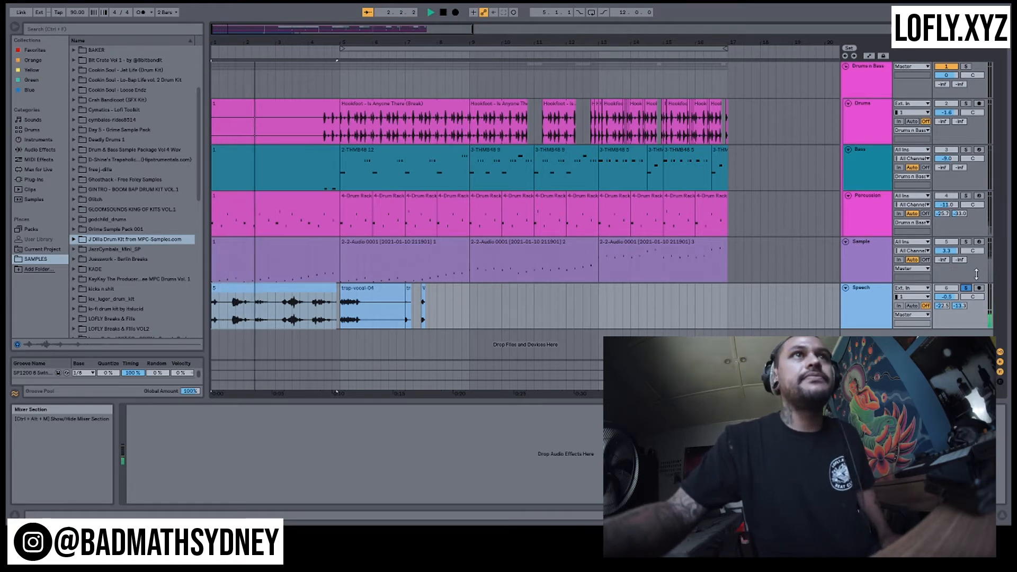
pyautogui.click(966, 288)
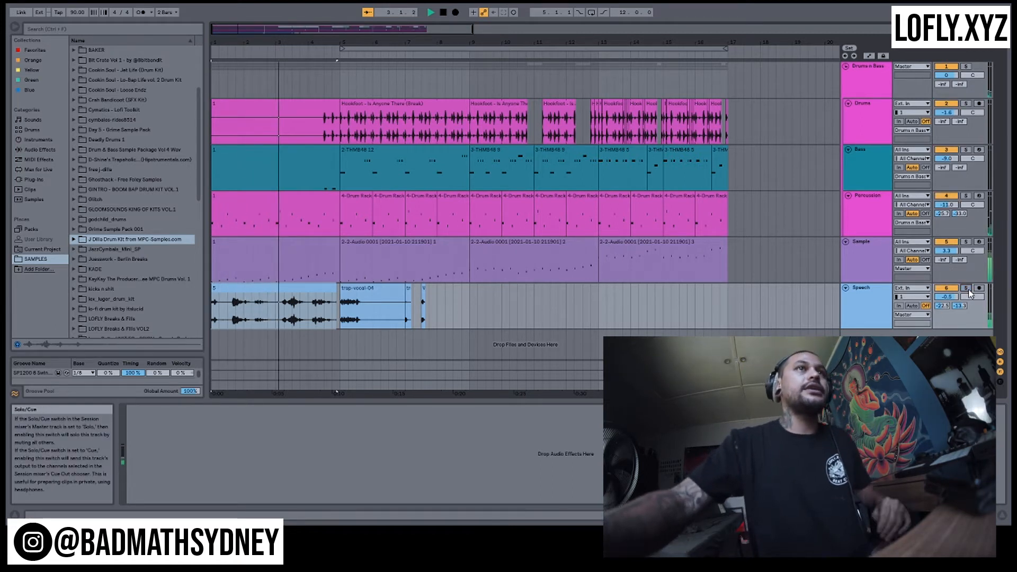
pyautogui.press('space')
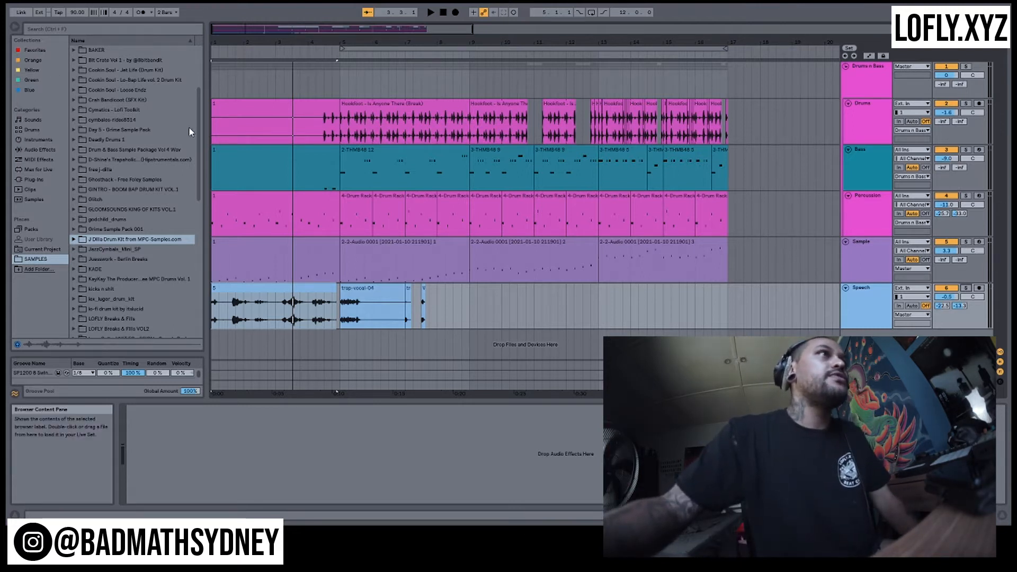
# Collapse the Drums n Bass group and expand it again.
pyautogui.click(846, 67)
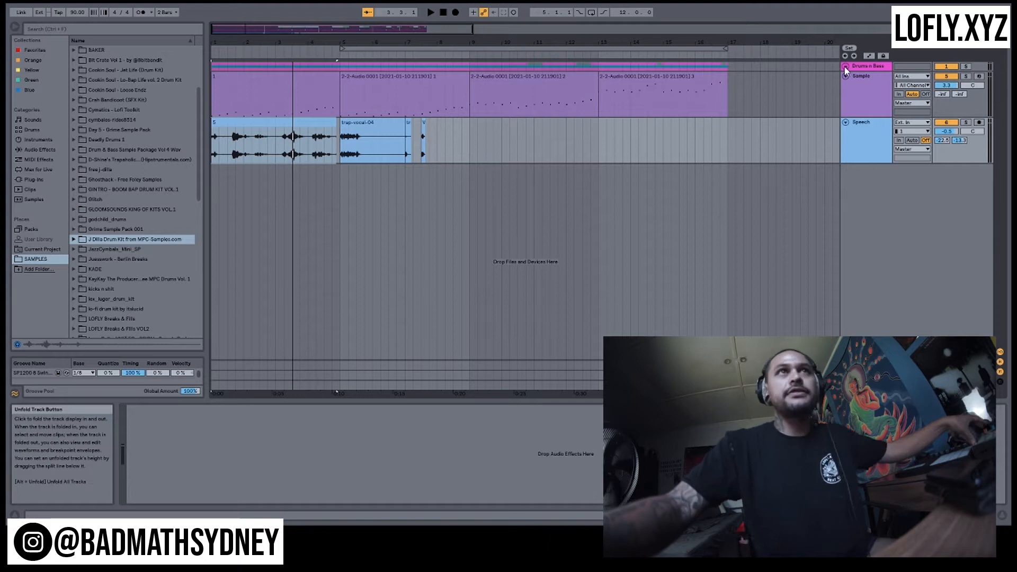
pyautogui.click(846, 66)
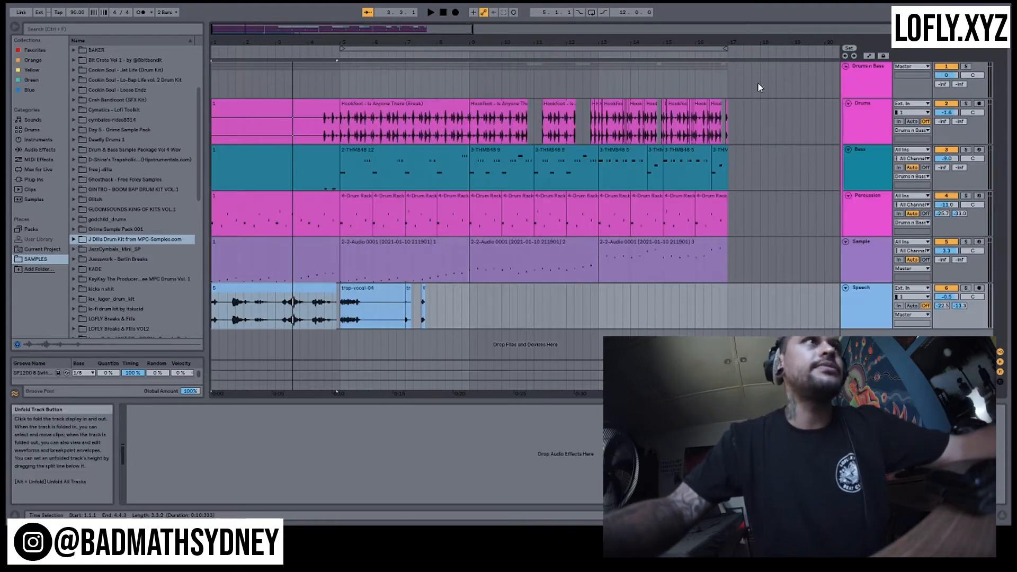
# Rename the four-bar clips starting at bar 5 on the Drums and Bass tracks as 6.
pyautogui.click(342, 127)
pyautogui.click(342, 123)
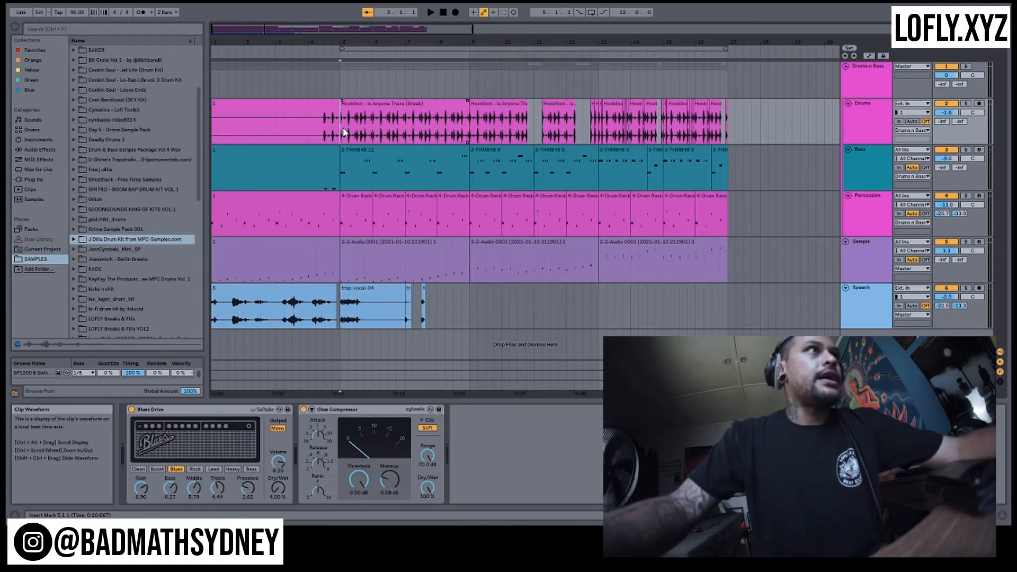
pyautogui.click(360, 111)
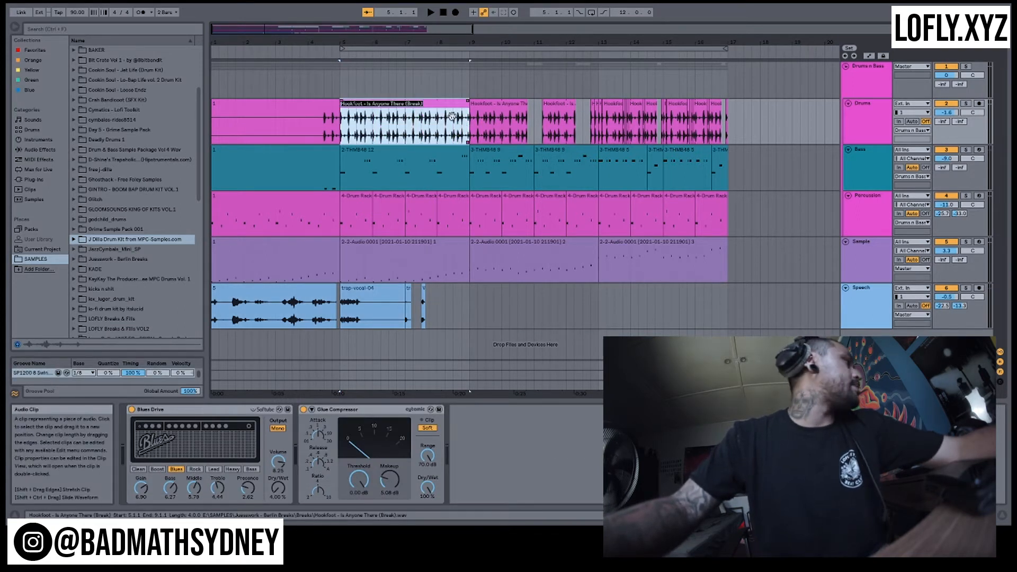
pyautogui.write('6')
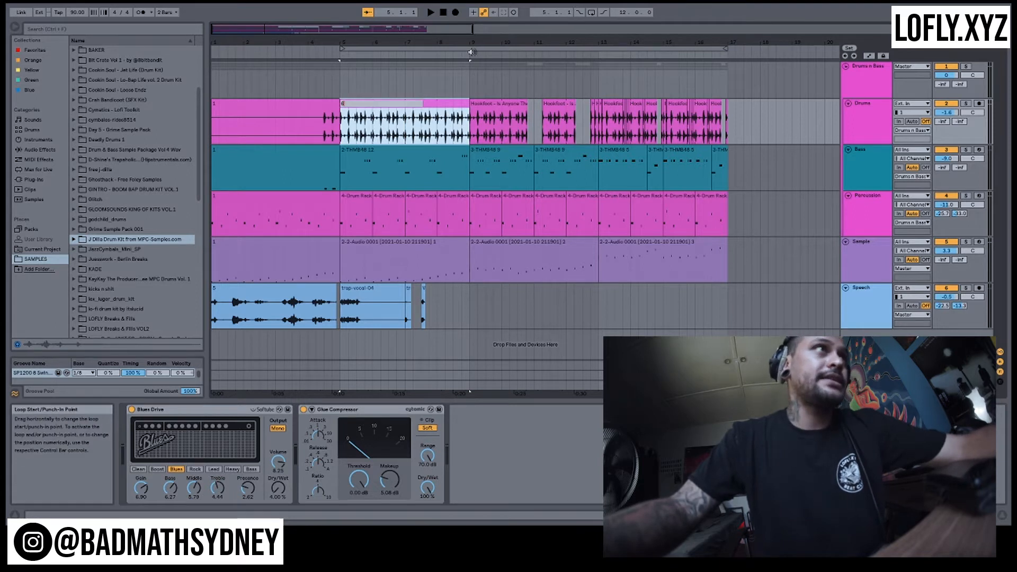
pyautogui.click(402, 156)
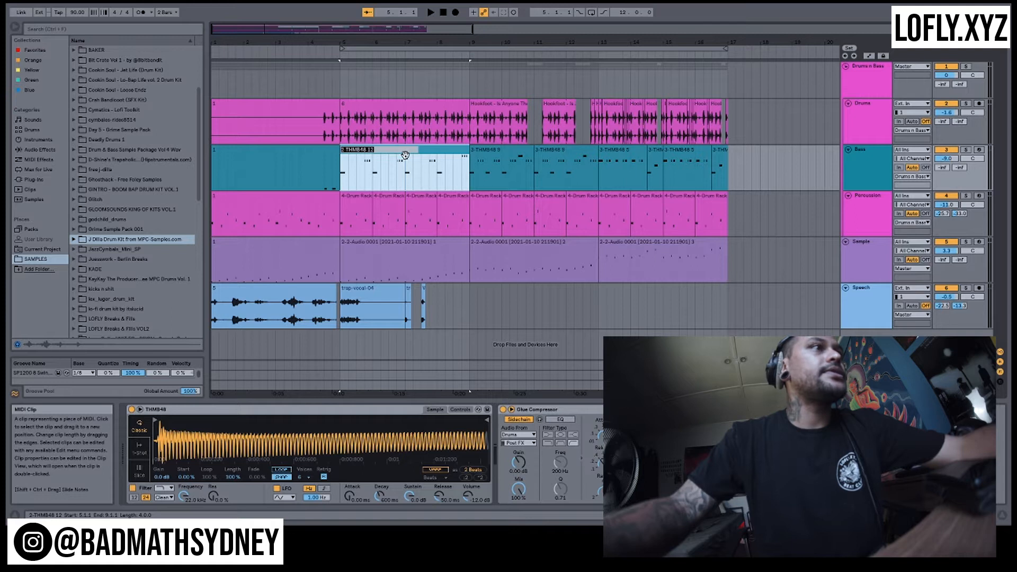
pyautogui.hotkey('ctrl', 'r')
pyautogui.write('6')
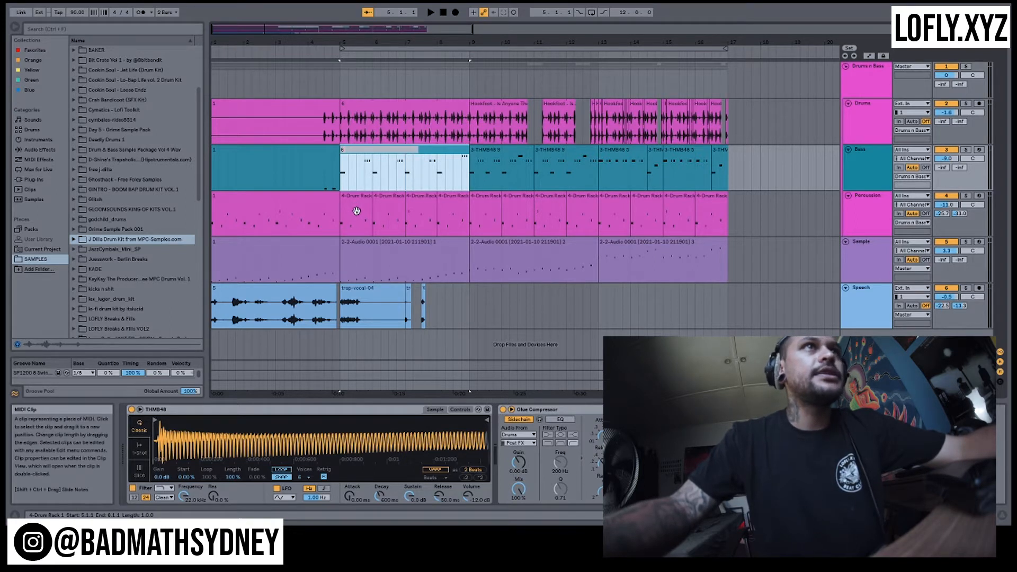
# Consolidate the Percussion clips in bars 5 to 8 into one clip named 6, and rename the Sample clip below it as 2.
pyautogui.moveTo(357, 212); pyautogui.dragTo(481, 213)
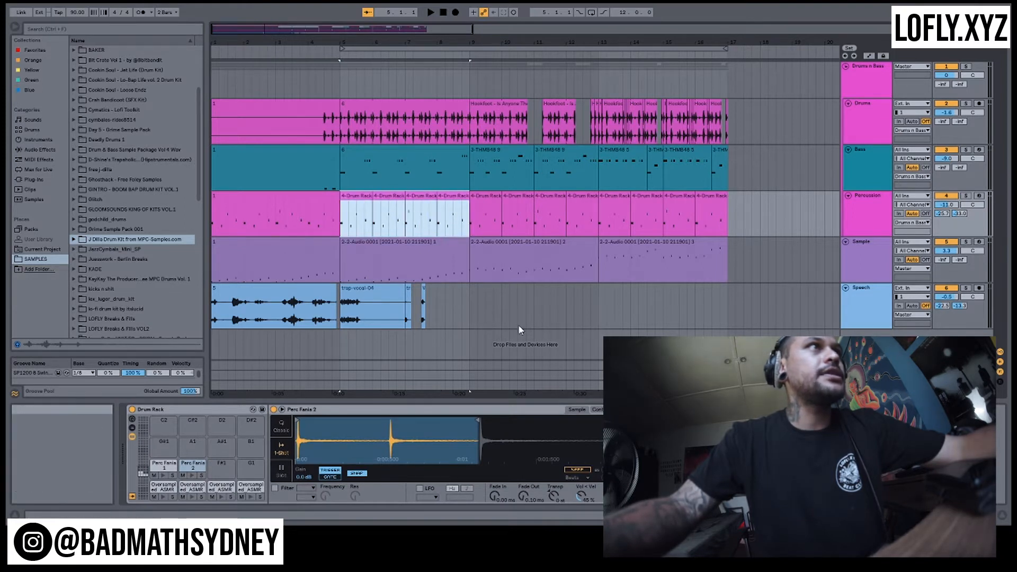
pyautogui.hotkey('ctrl', 'j')
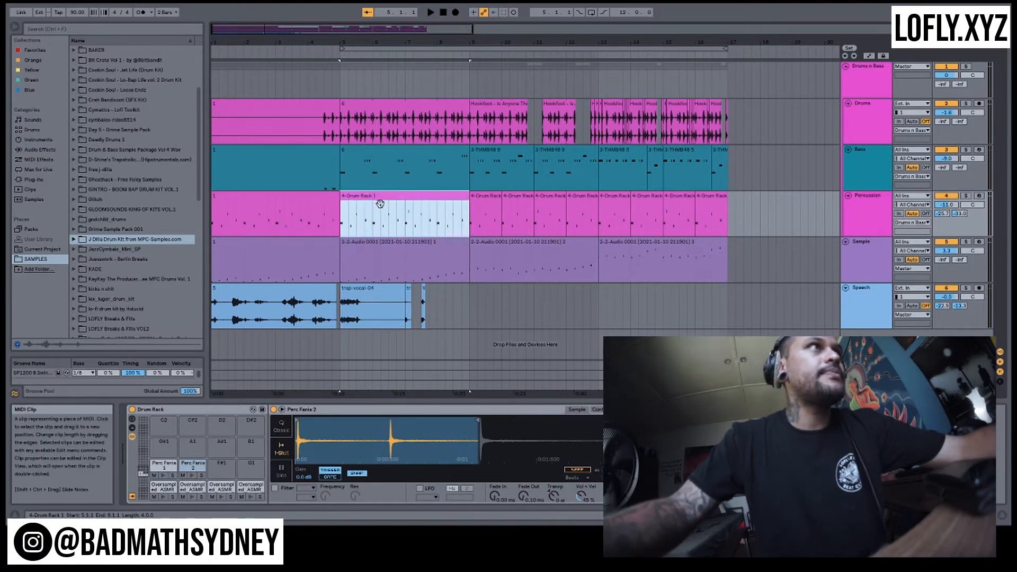
pyautogui.write('6')
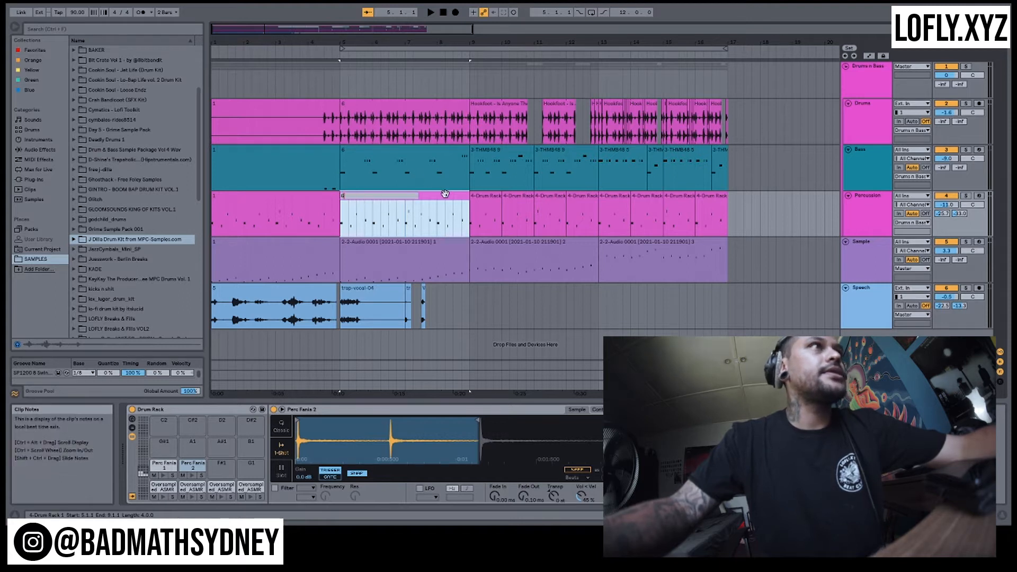
pyautogui.click(399, 256)
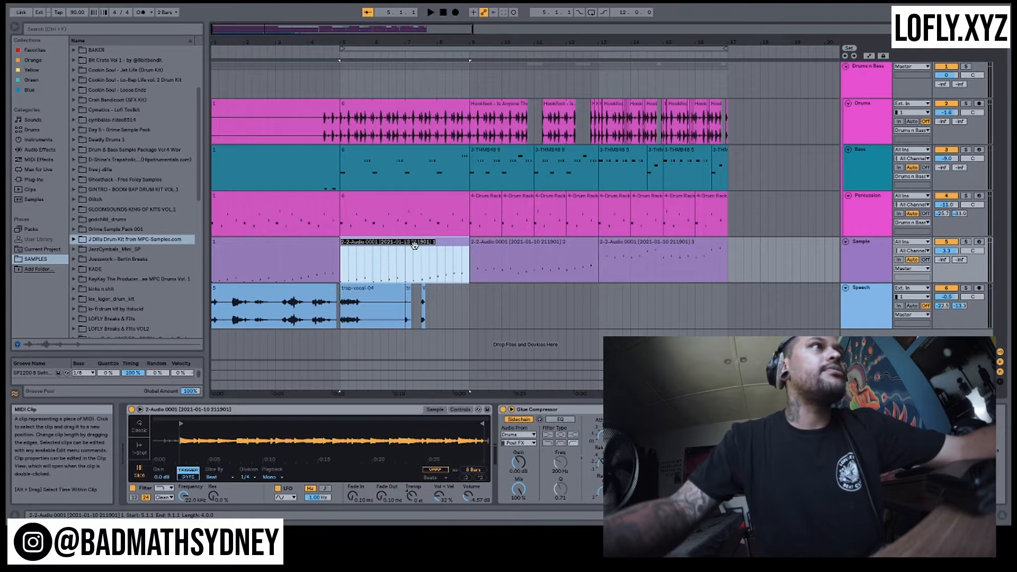
pyautogui.click(478, 302)
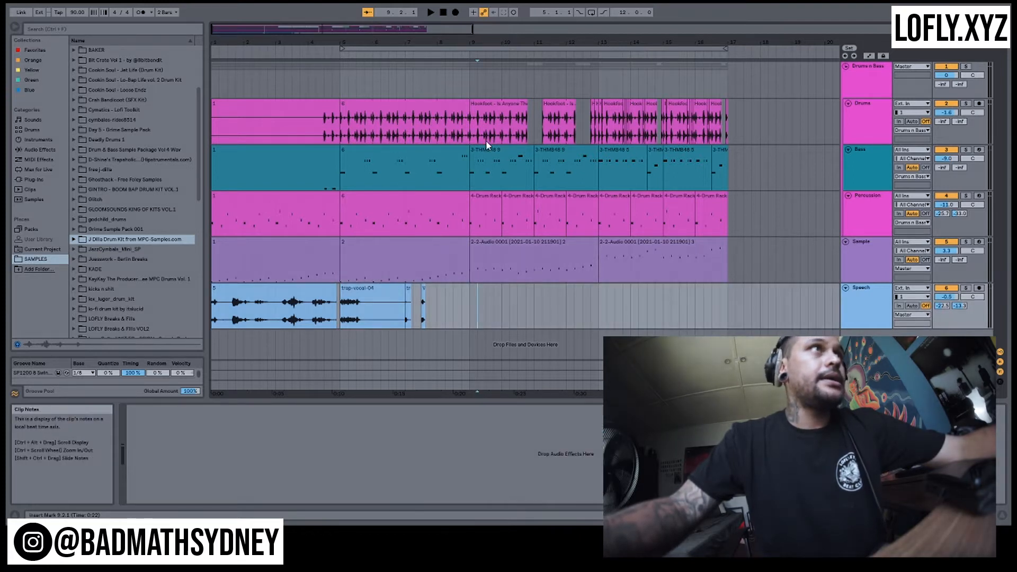
# Consolidate bars 9 to 12 of the Drums track, gaps included, into one clip and rename it 7.
pyautogui.moveTo(473, 132); pyautogui.dragTo(599, 127)
pyautogui.moveTo(584, 29); pyautogui.dragTo(521, 27)
pyautogui.moveTo(309, 43); pyautogui.dragTo(388, 67)
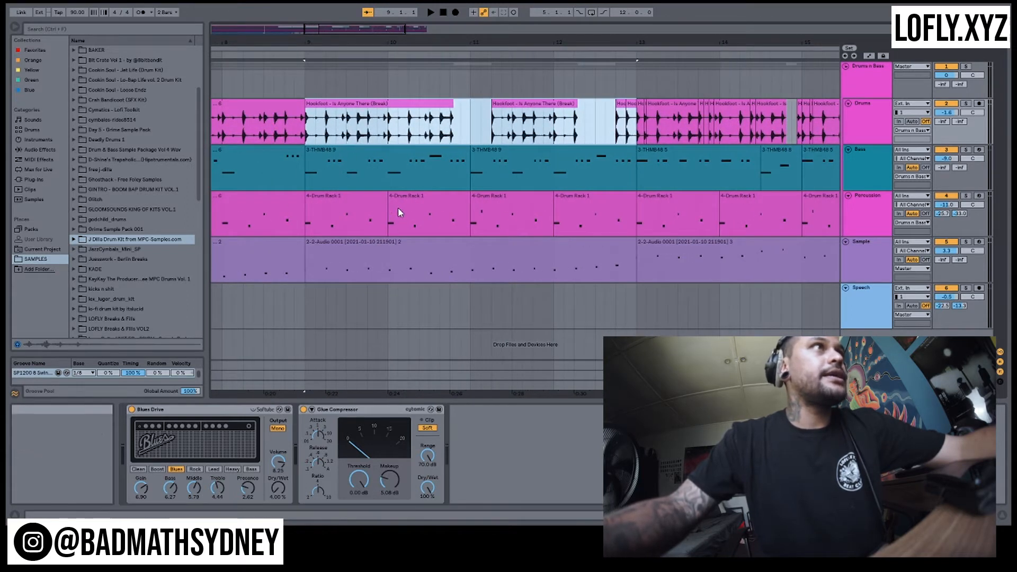
pyautogui.hotkey('ctrl', 'j')
pyautogui.moveTo(291, 43); pyautogui.dragTo(480, 43)
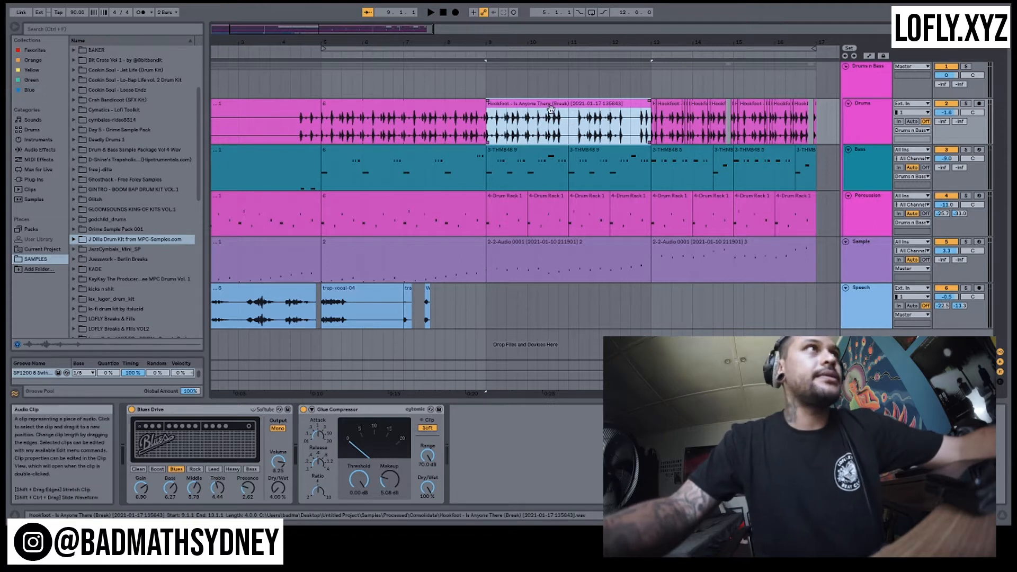
pyautogui.hotkey('ctrl', 'r')
pyautogui.write('7')
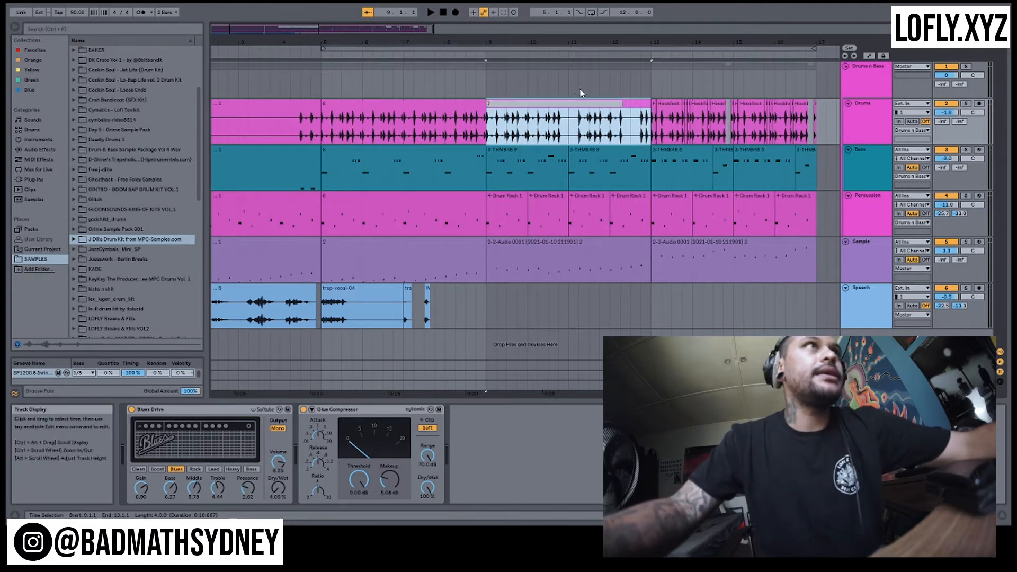
# Consolidate bars 9 to 12 of the Bass and Percussion tracks into one clip each, and rename both clips 7.
pyautogui.moveTo(488, 170); pyautogui.dragTo(653, 166)
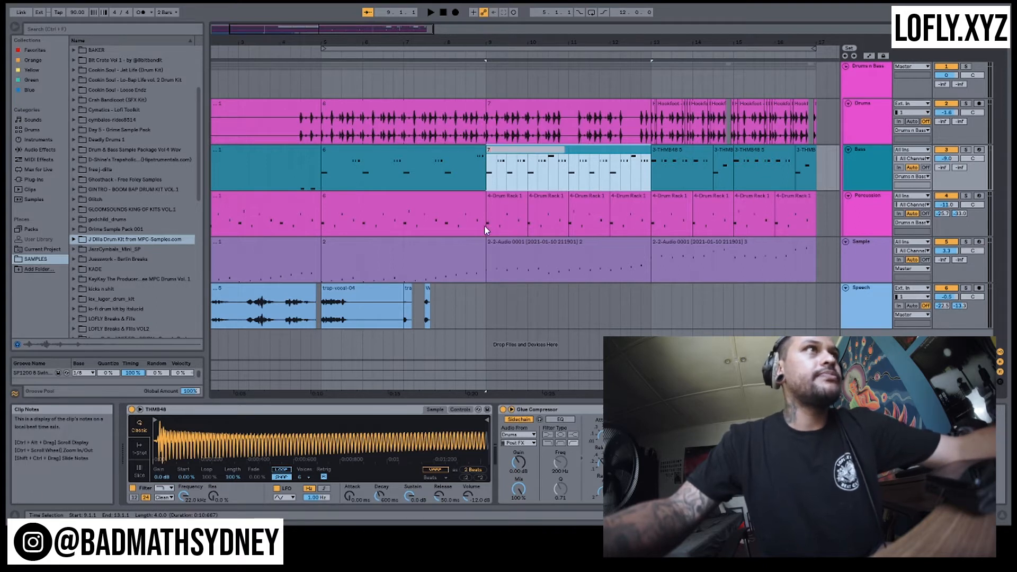
pyautogui.moveTo(486, 224); pyautogui.dragTo(646, 223)
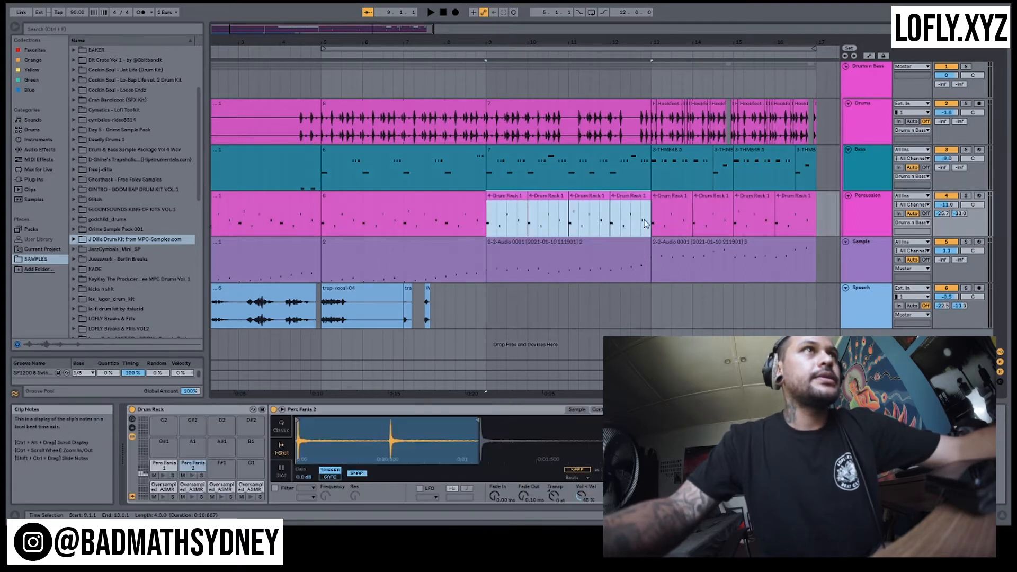
pyautogui.hotkey('ctrl', 'j')
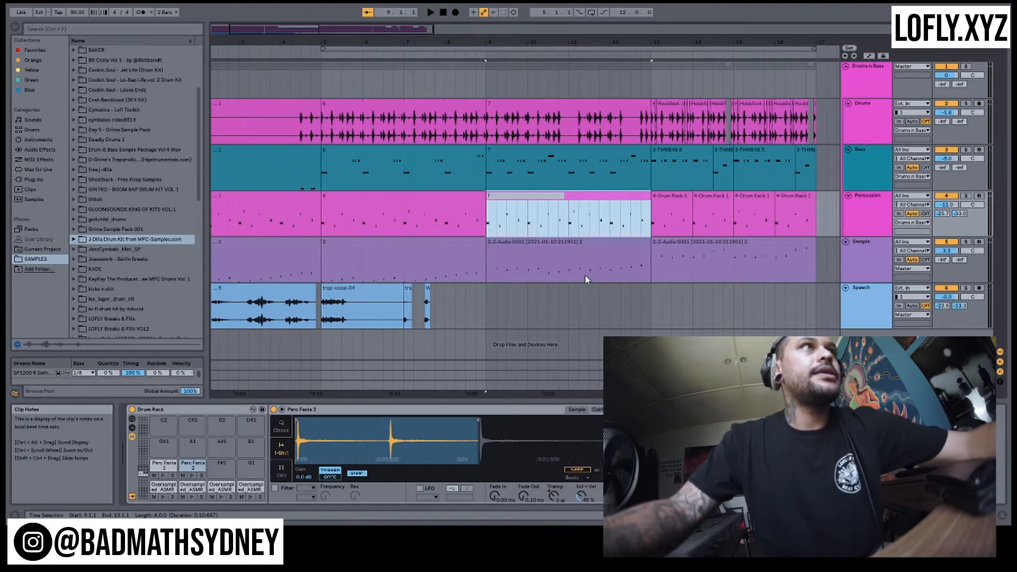
# Rename the Sample track's clip in bars 9 to 12 as 3.
pyautogui.click(558, 252)
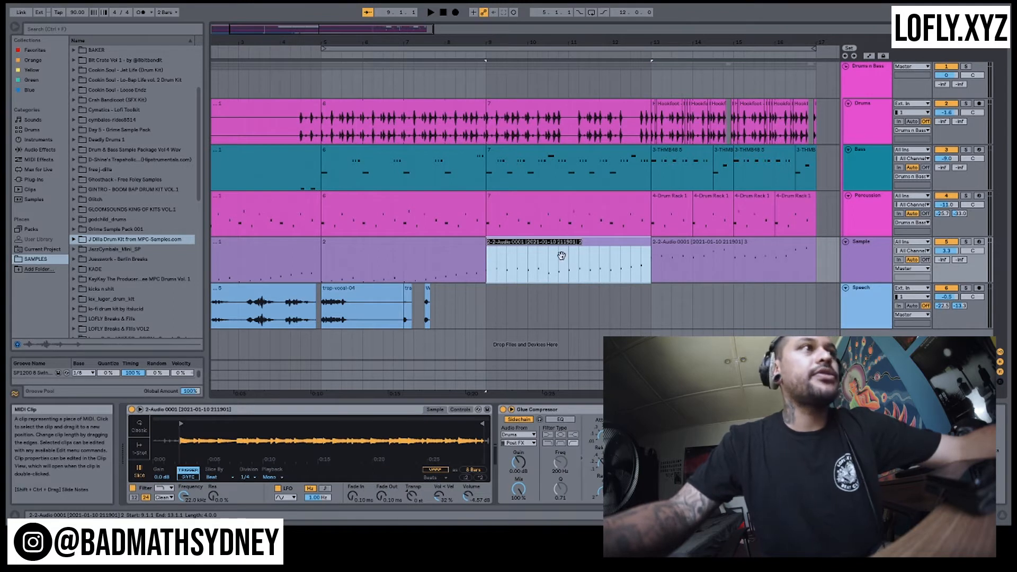
pyautogui.moveTo(580, 297); pyautogui.dragTo(589, 291)
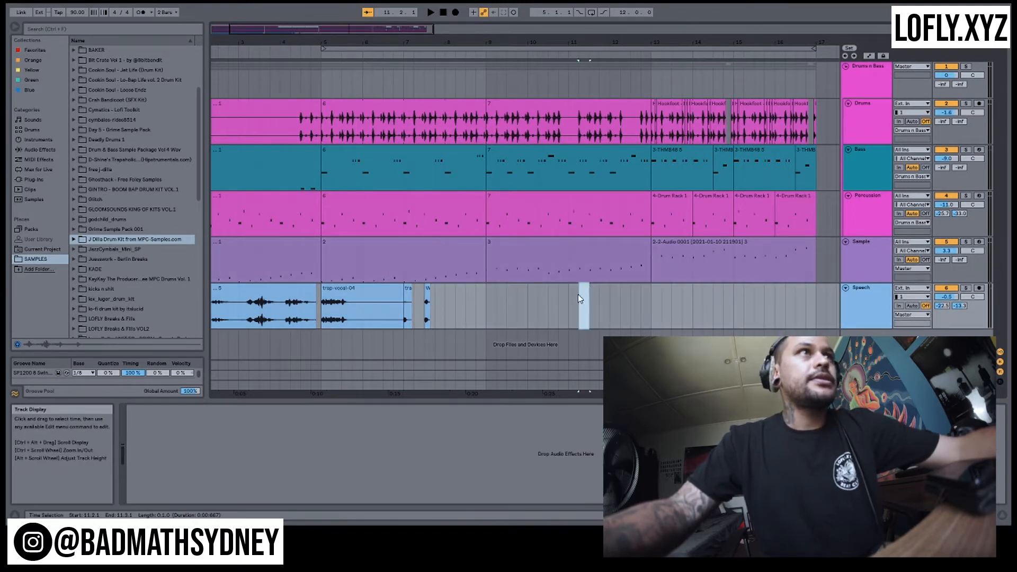
pyautogui.click(577, 294)
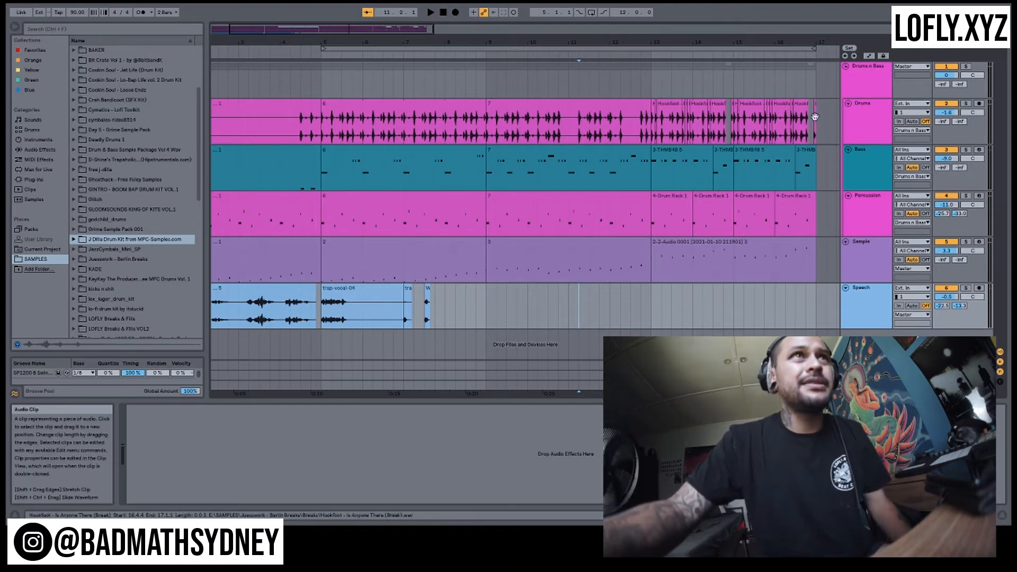
# Consolidate bars 13 to 16 of the Drums, Bass and Percussion tracks into one four-bar clip each.
pyautogui.moveTo(816, 117); pyautogui.dragTo(672, 122)
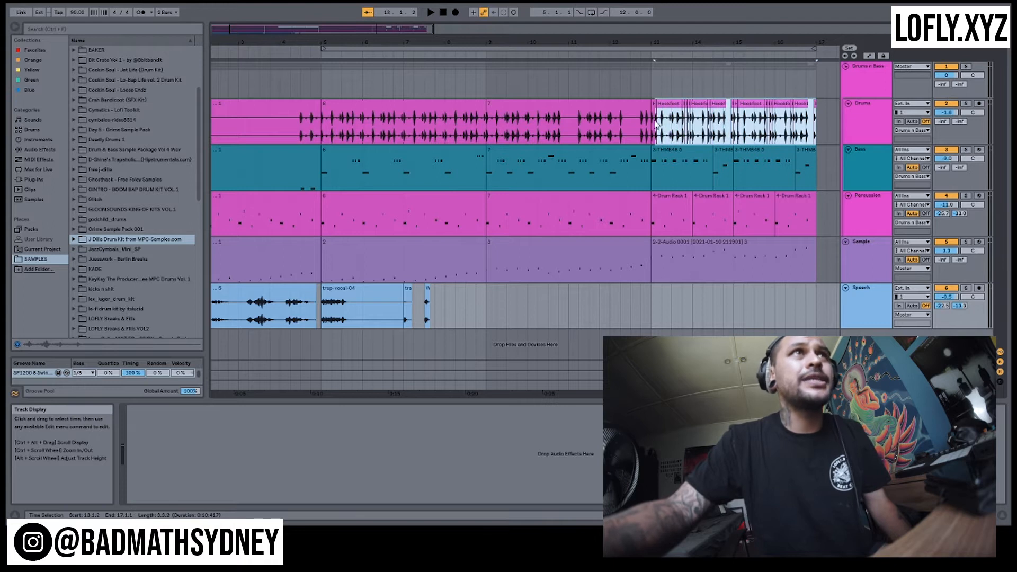
pyautogui.click(656, 124)
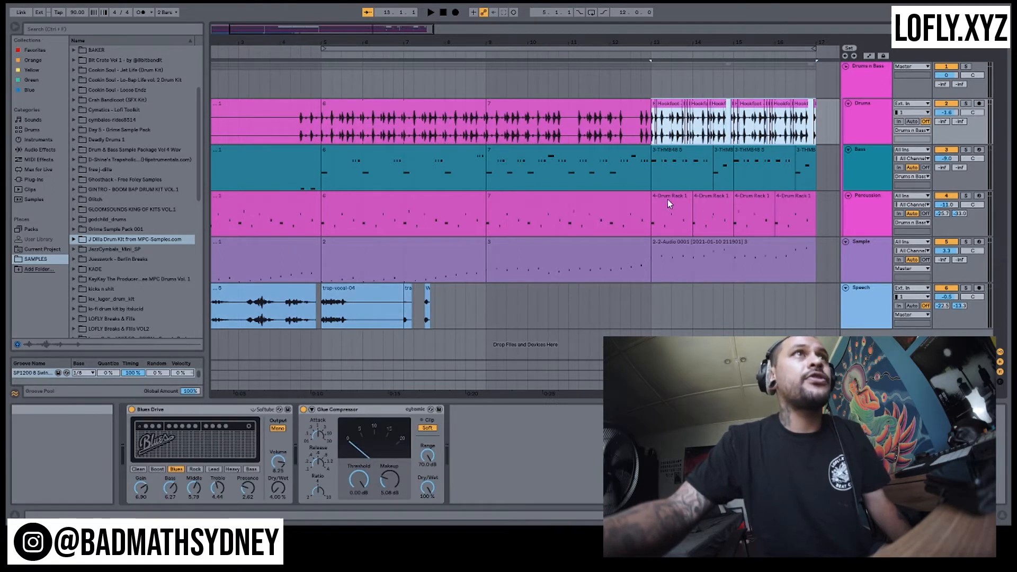
pyautogui.hotkey('ctrl', 'j')
pyautogui.moveTo(654, 182); pyautogui.dragTo(821, 179)
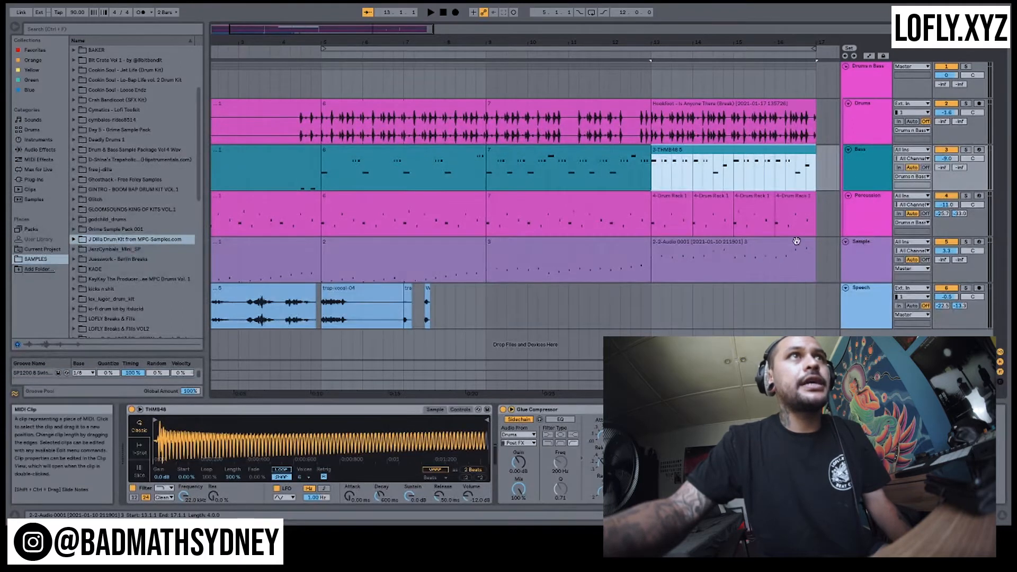
pyautogui.hotkey('ctrl', 'j')
pyautogui.moveTo(817, 211); pyautogui.dragTo(656, 215)
pyautogui.hotkey('ctrl', 'j')
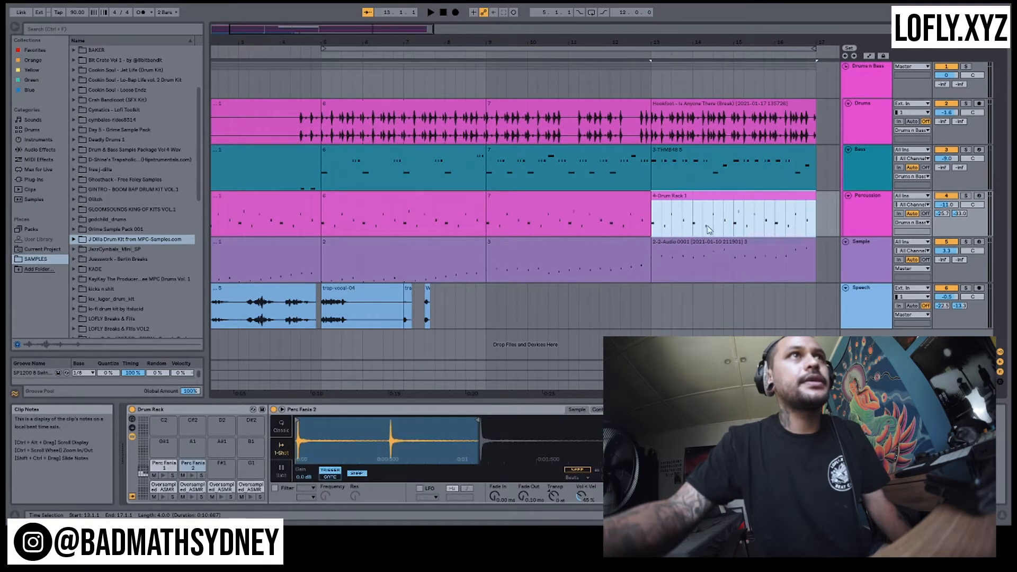
# Rename the bar 13 to 16 clips on Drums, Bass and Percussion as 8, and the Sample clip there as 4.
pyautogui.click(675, 109)
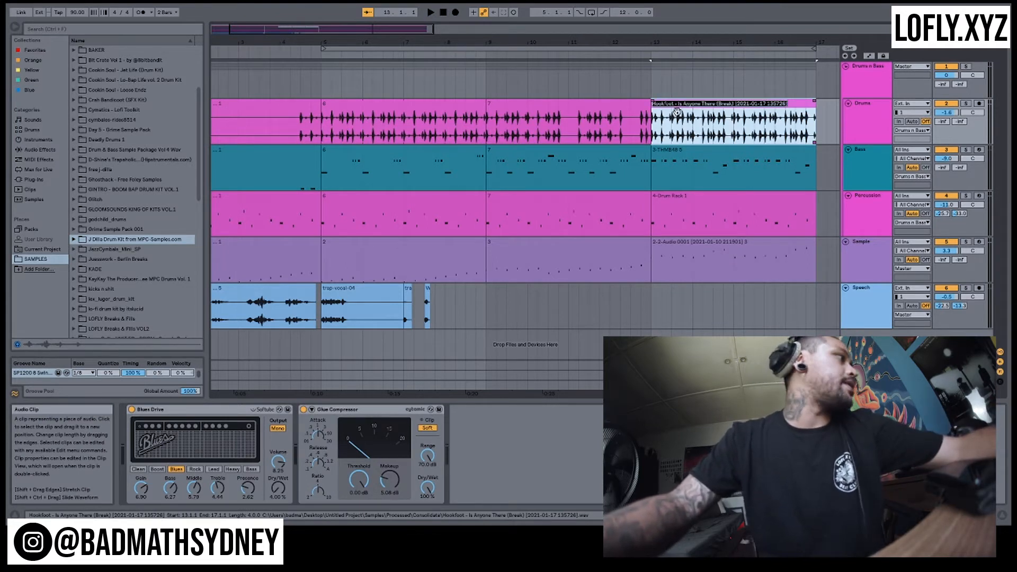
pyautogui.click(680, 154)
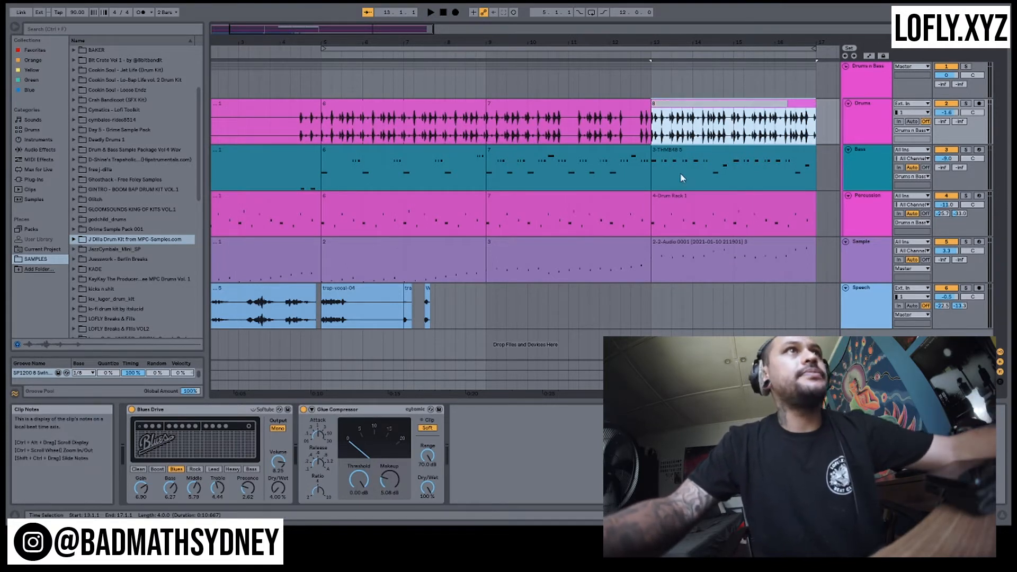
pyautogui.click(681, 153)
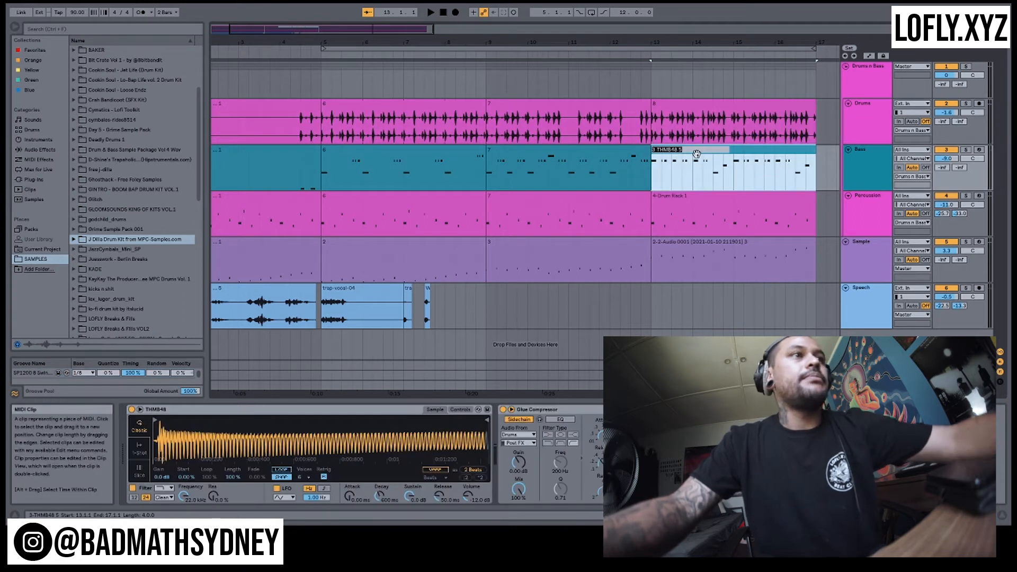
pyautogui.click(677, 201)
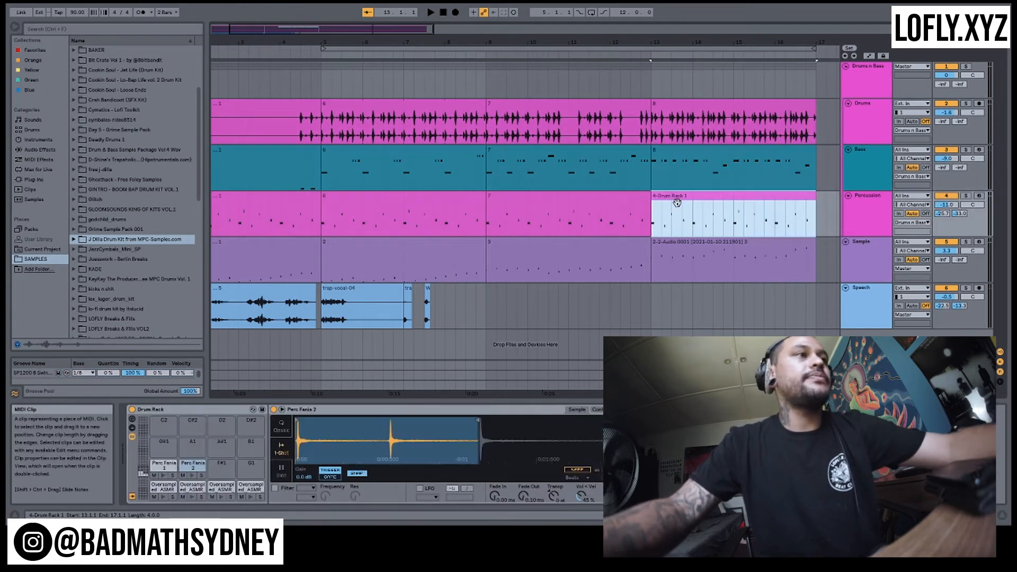
pyautogui.click(697, 251)
pyautogui.hotkey('ctrl', 'r')
pyautogui.write('4')
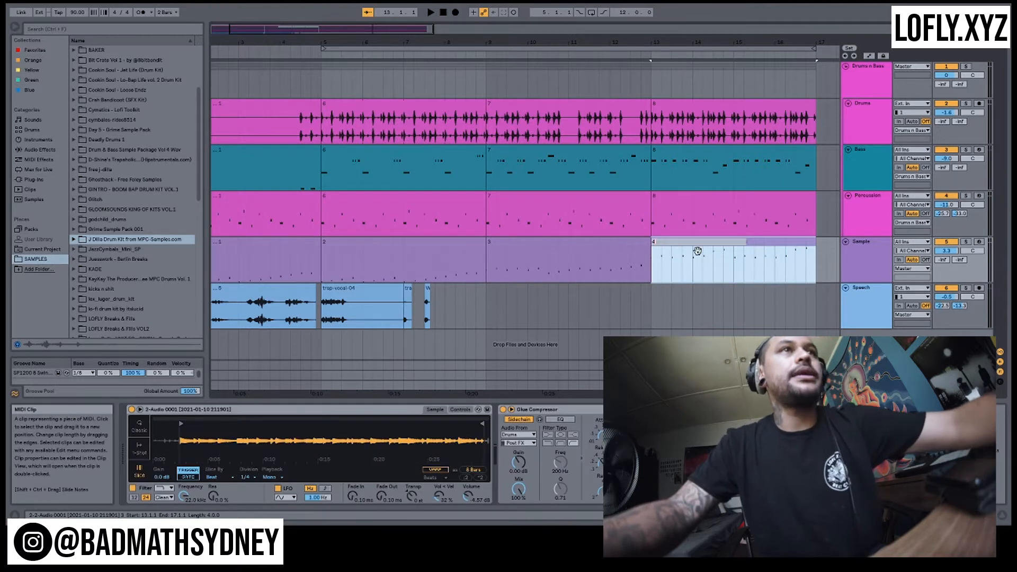
pyautogui.click(705, 315)
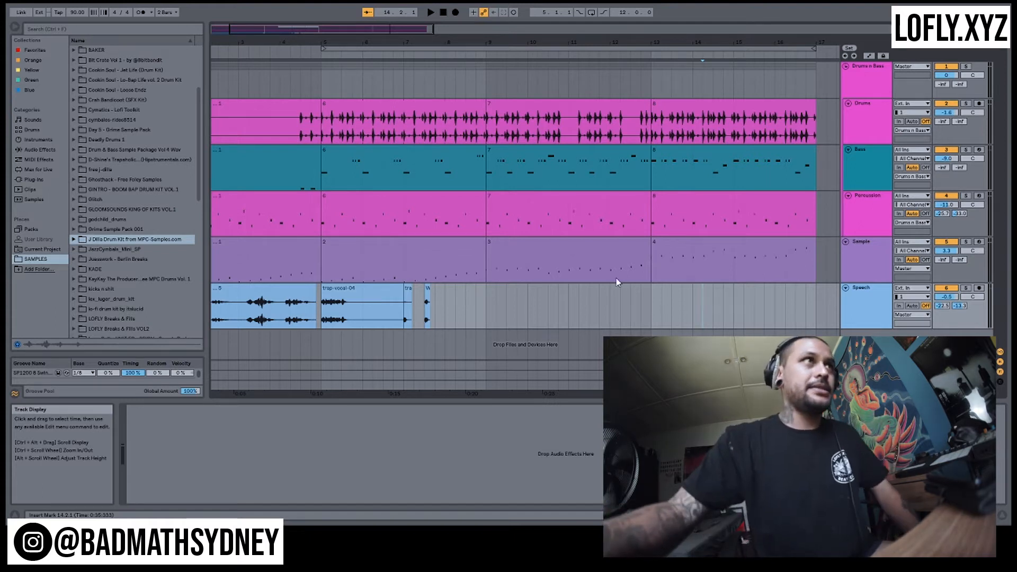
# Rename the trap-vocal-04 clip at bar 5 of the Speech track as 9.
pyautogui.moveTo(337, 42); pyautogui.dragTo(399, 42)
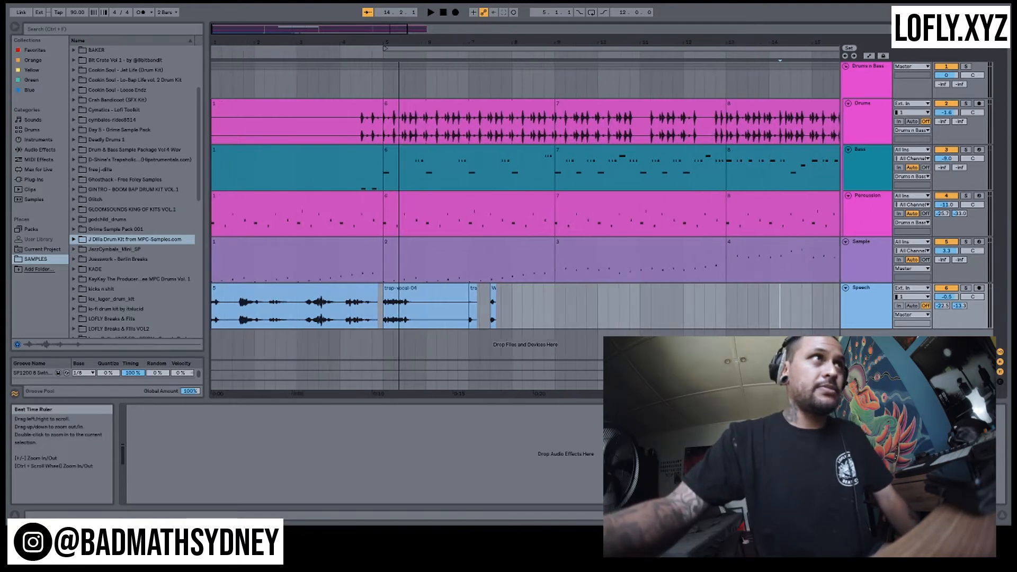
pyautogui.click(246, 288)
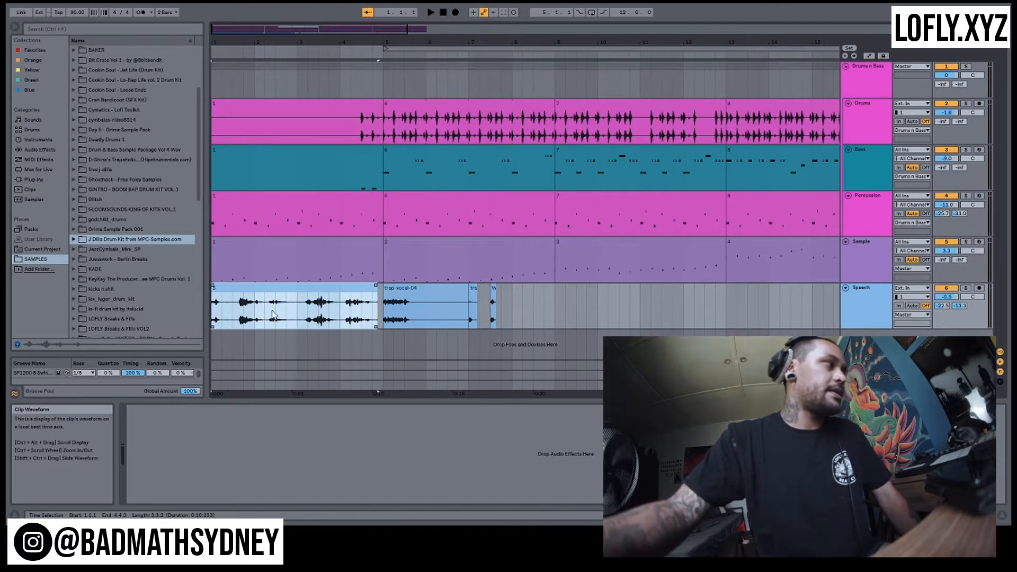
pyautogui.click(415, 298)
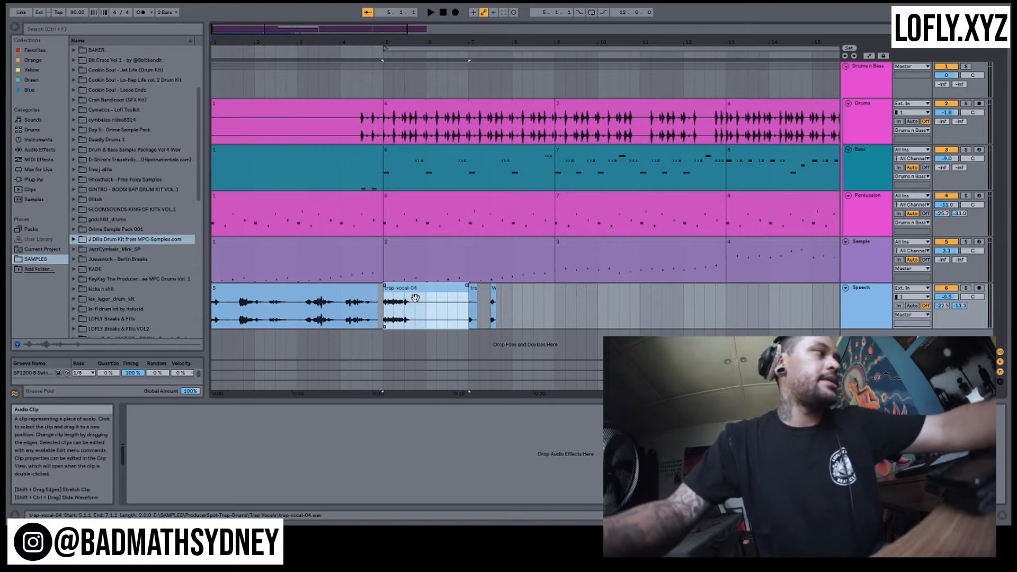
# Rename the short trap-vocal-07 clip at bar 7 of the Speech track as 10.
pyautogui.click(470, 298)
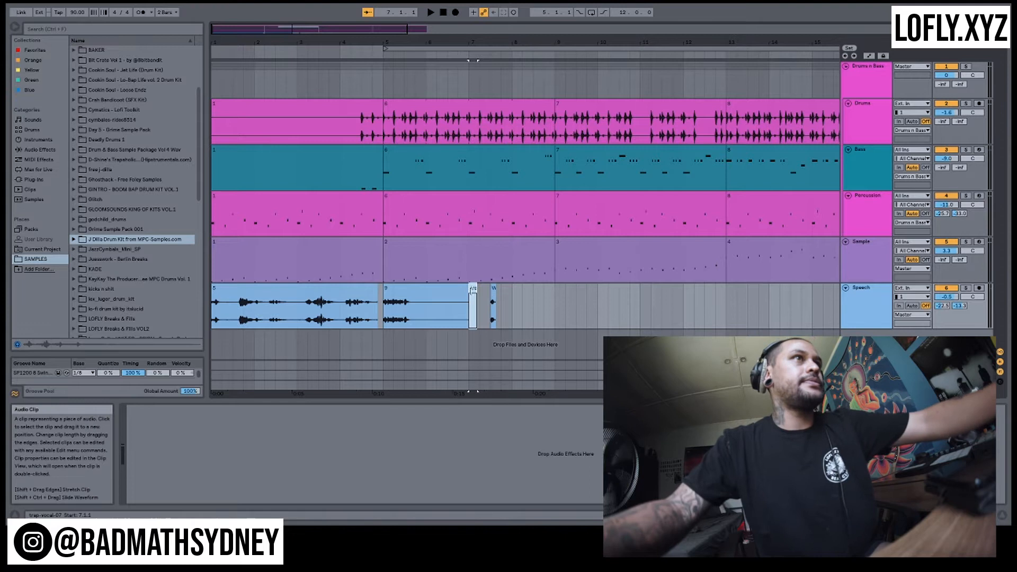
pyautogui.click(472, 291)
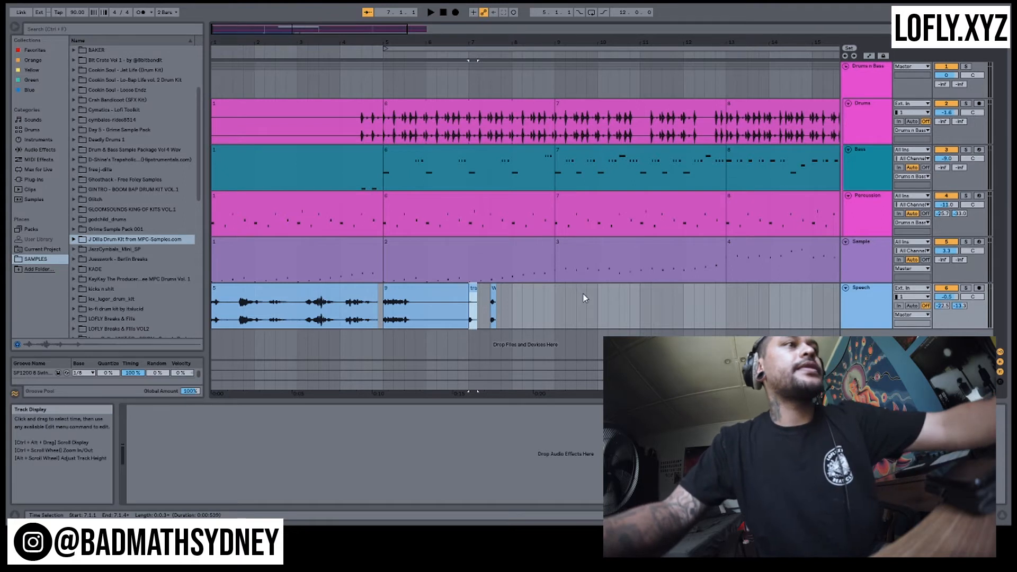
pyautogui.moveTo(460, 43); pyautogui.dragTo(391, 83)
pyautogui.hotkey('ctrl', 'r')
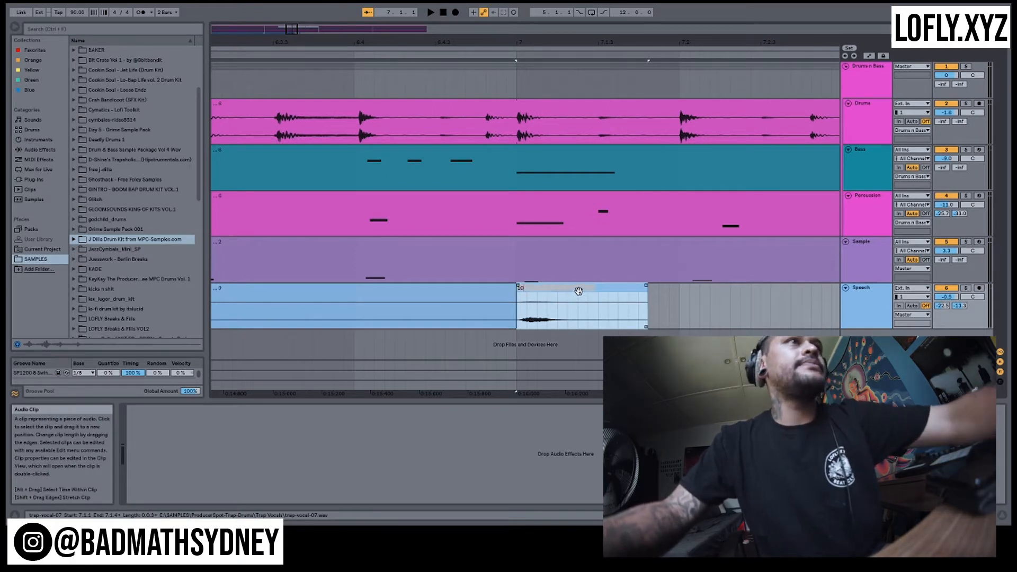
# Rename the What Vocal clip at bar 7.3 of the Speech track as 11.
pyautogui.write('lo')
pyautogui.moveTo(677, 43); pyautogui.dragTo(498, 43)
pyautogui.click(690, 300)
pyautogui.hotkey('ctrl', 'r')
pyautogui.write('11')
pyautogui.press('Return')
pyautogui.click(801, 302)
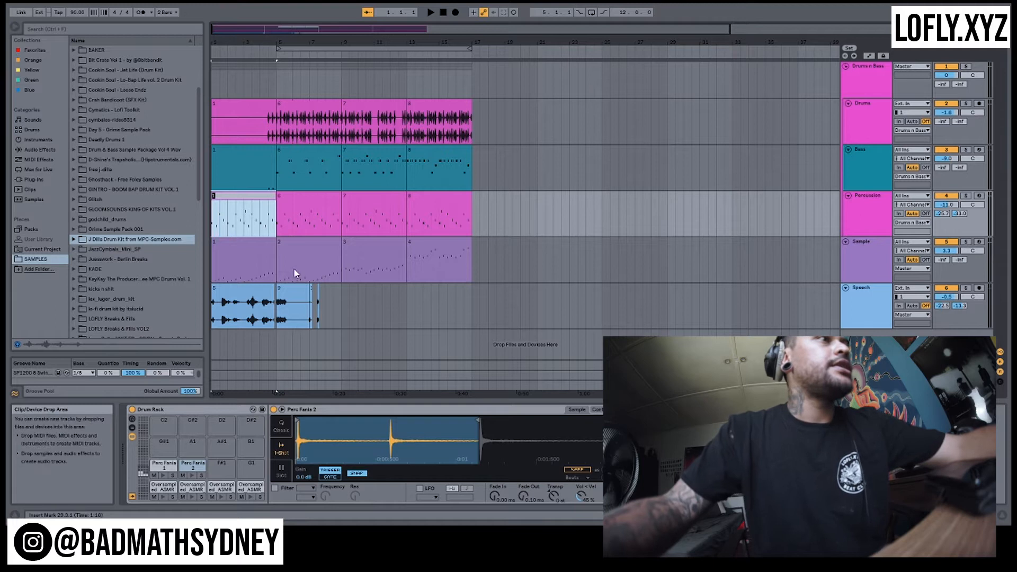
# Rename the bar 1 to 4 clips on Bass and Drums as 5, and the Speech clip there as 9.
pyautogui.click(241, 161)
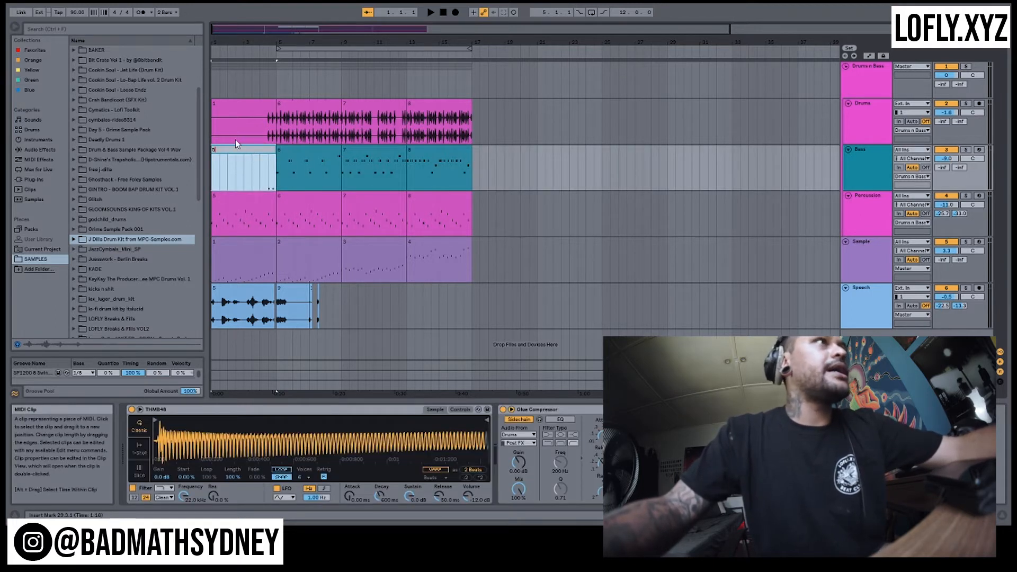
pyautogui.click(224, 105)
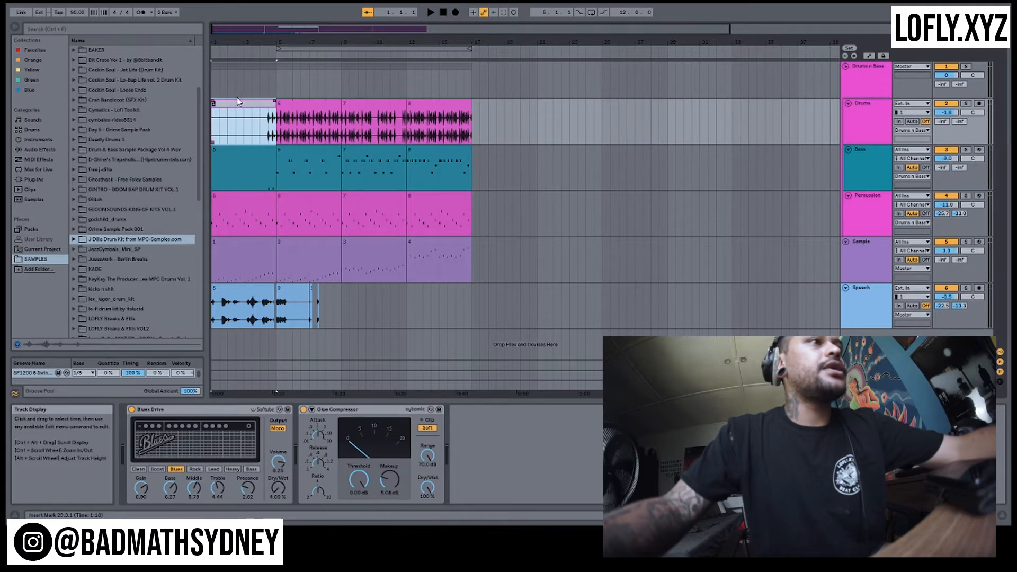
pyautogui.click(230, 288)
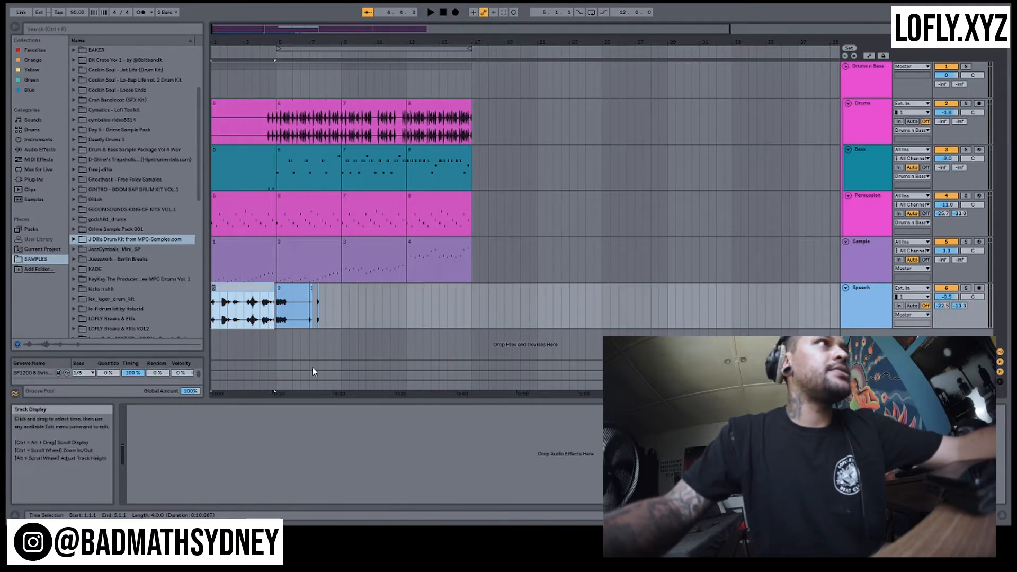
# Renumber the three remaining Speech clips, from bar 5 to bar 7.3, as 10, 11 and 12 in order.
pyautogui.click(284, 295)
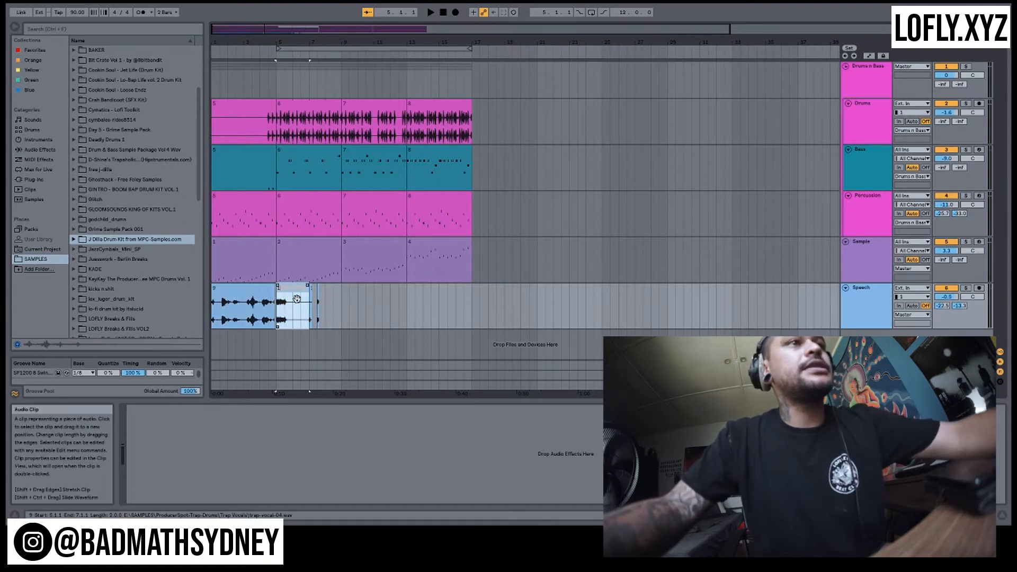
pyautogui.moveTo(292, 43); pyautogui.dragTo(292, 101)
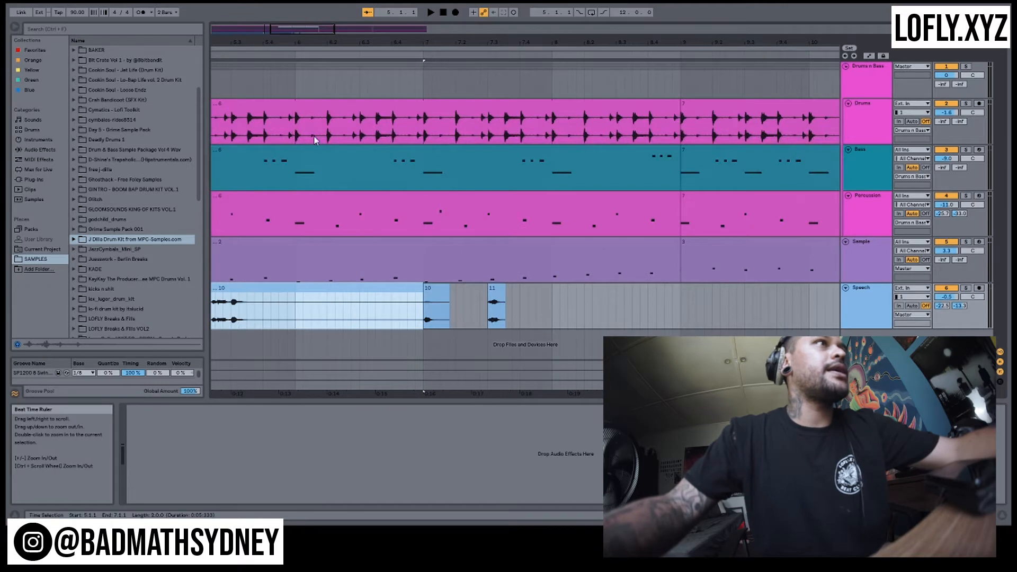
pyautogui.click(434, 295)
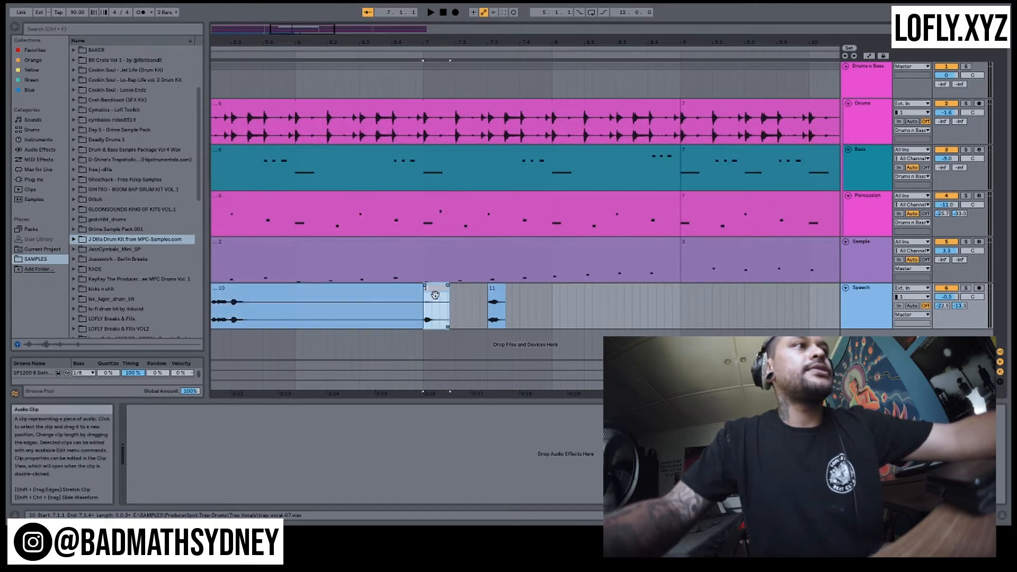
pyautogui.click(500, 290)
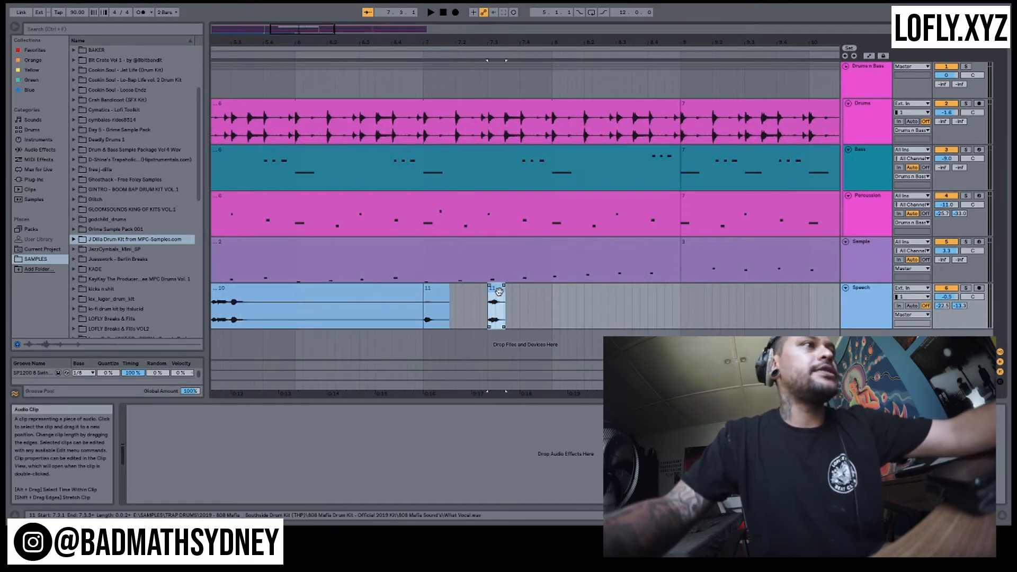
pyautogui.write('12')
pyautogui.press('Return')
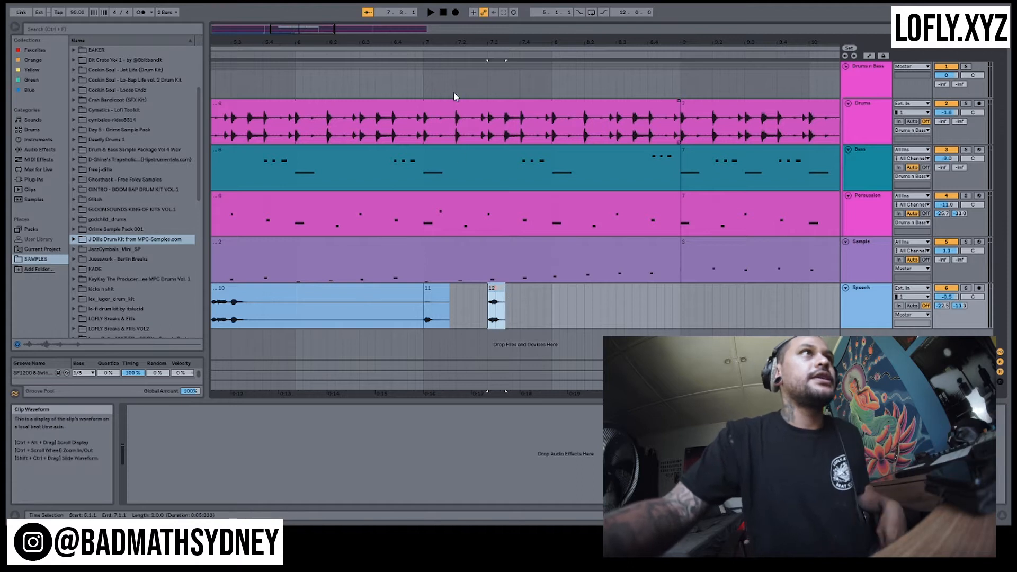
# Fold the Drums n Bass group and mute both it and the Speech track, keeping only Sample active.
pyautogui.moveTo(459, 42); pyautogui.dragTo(302, 38)
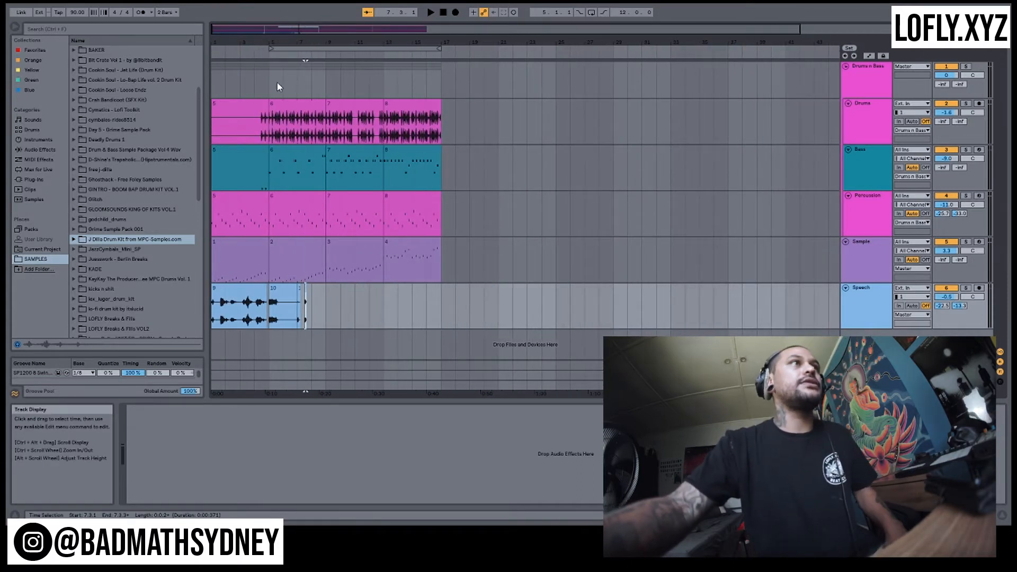
pyautogui.click(846, 66)
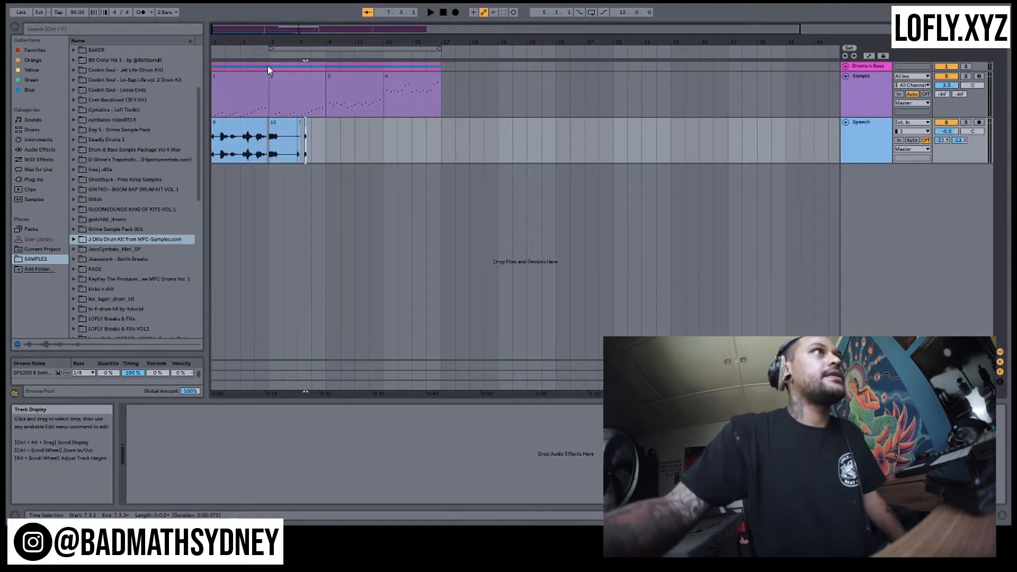
pyautogui.click(947, 77)
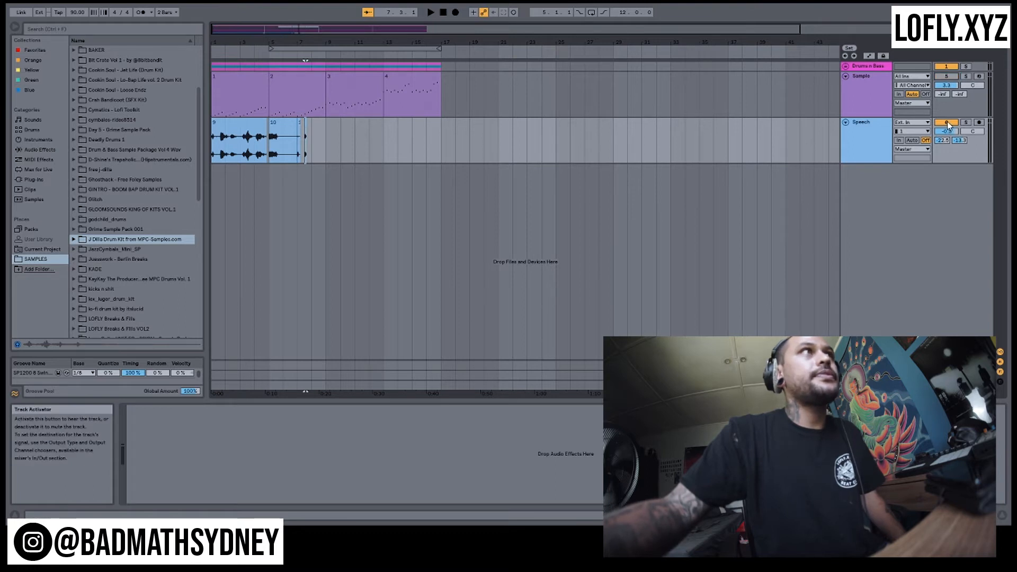
pyautogui.click(947, 66)
pyautogui.click(947, 122)
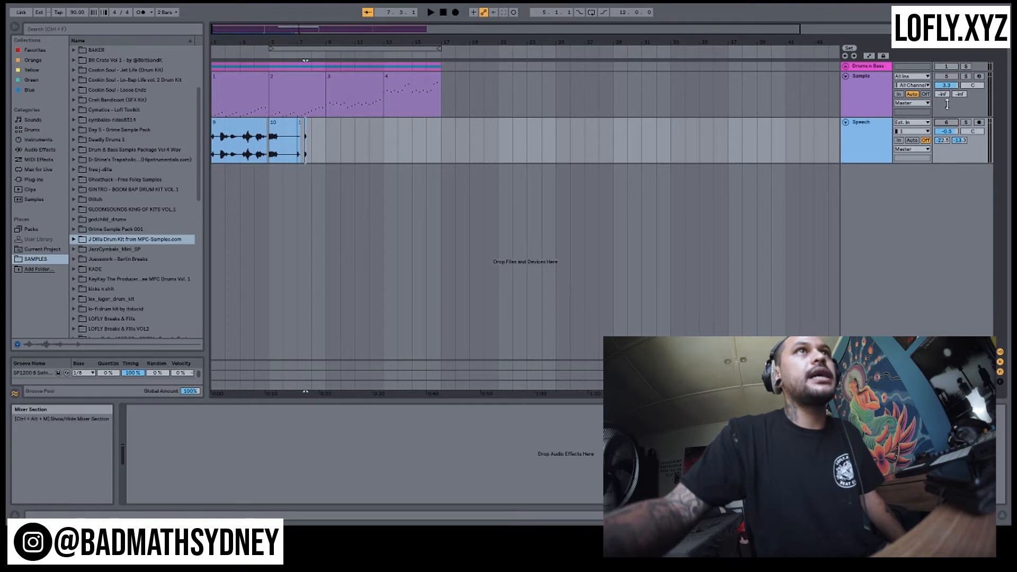
pyautogui.click(946, 76)
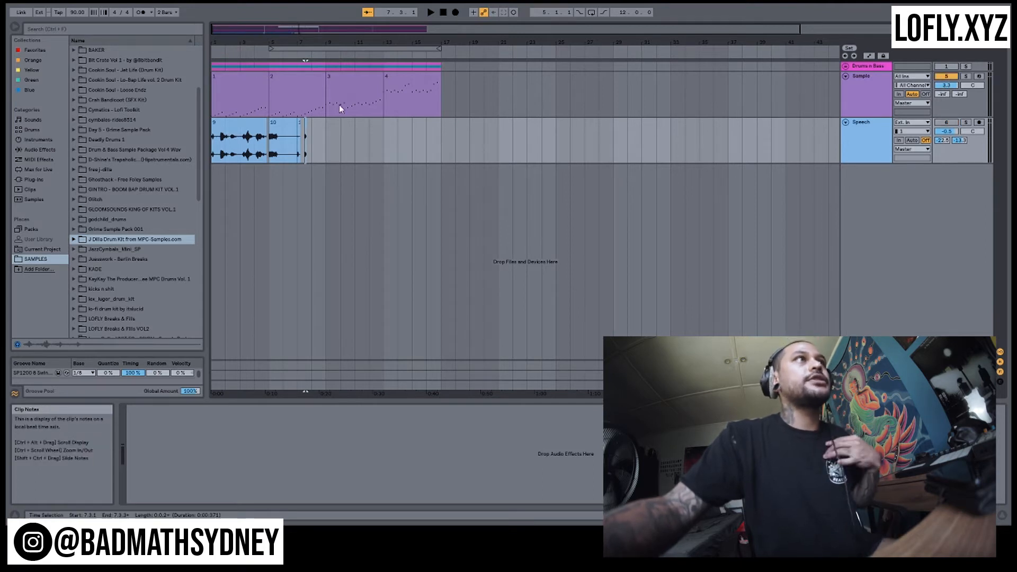
# Play the arrangement briefly to check the Sample track on its own.
pyautogui.click(430, 12)
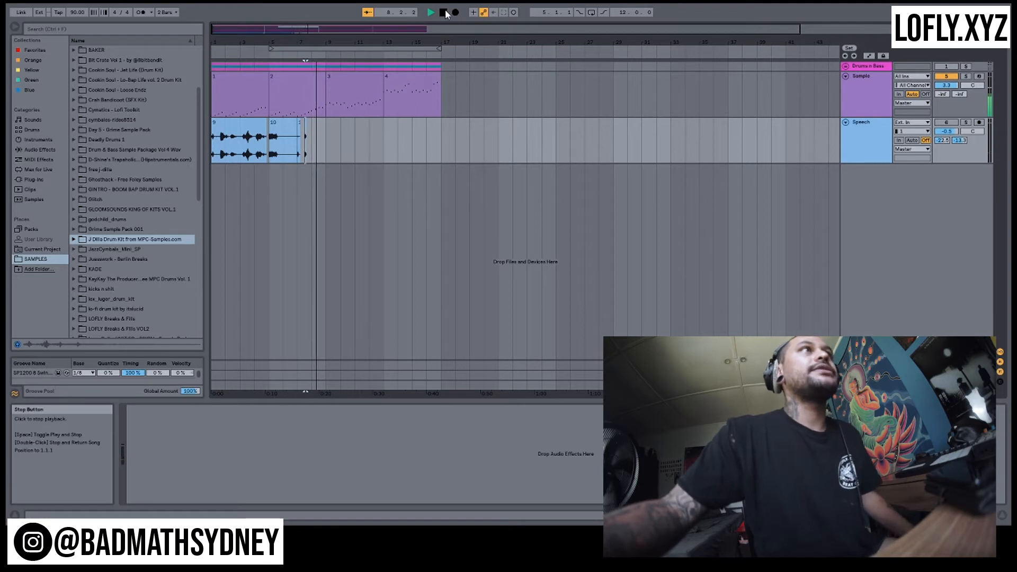
pyautogui.click(444, 13)
pyautogui.click(446, 14)
# Fold the Sample track and export its four-bar clips 1 to 4 as audio, one clip at a time.
pyautogui.click(227, 97)
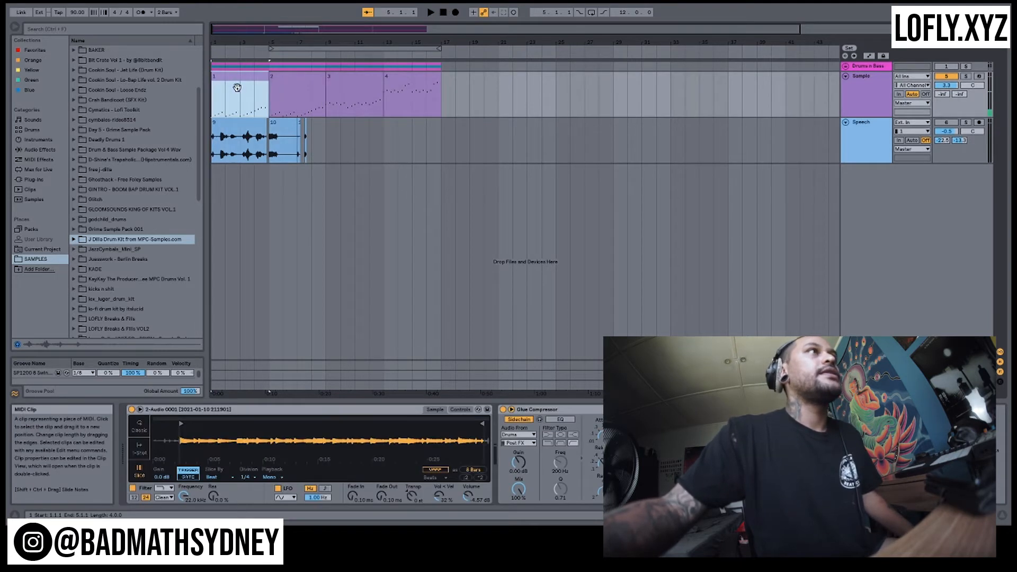
pyautogui.click(846, 76)
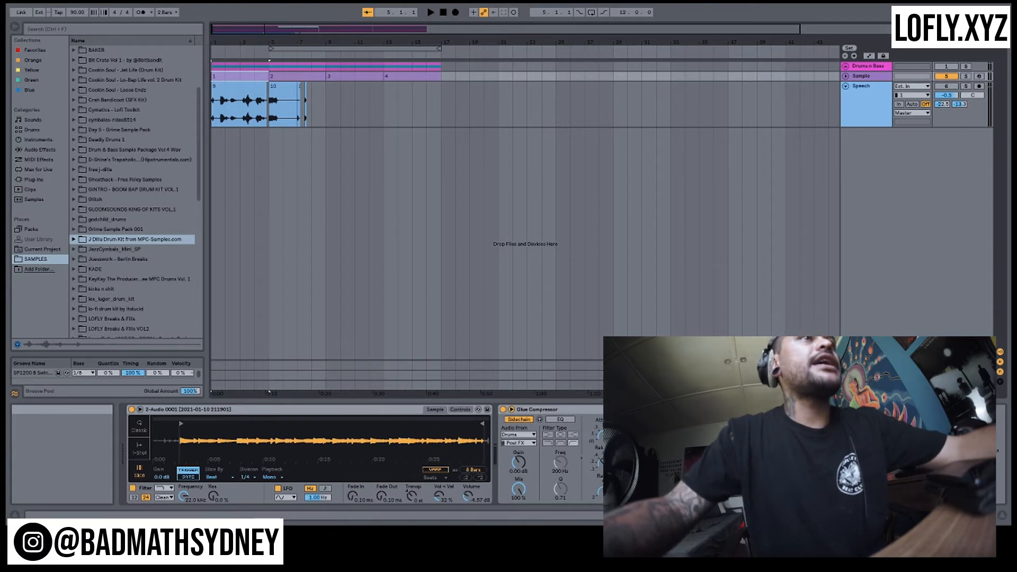
pyautogui.keyDown('shift'); pyautogui.click(290, 78); pyautogui.keyUp('shift')
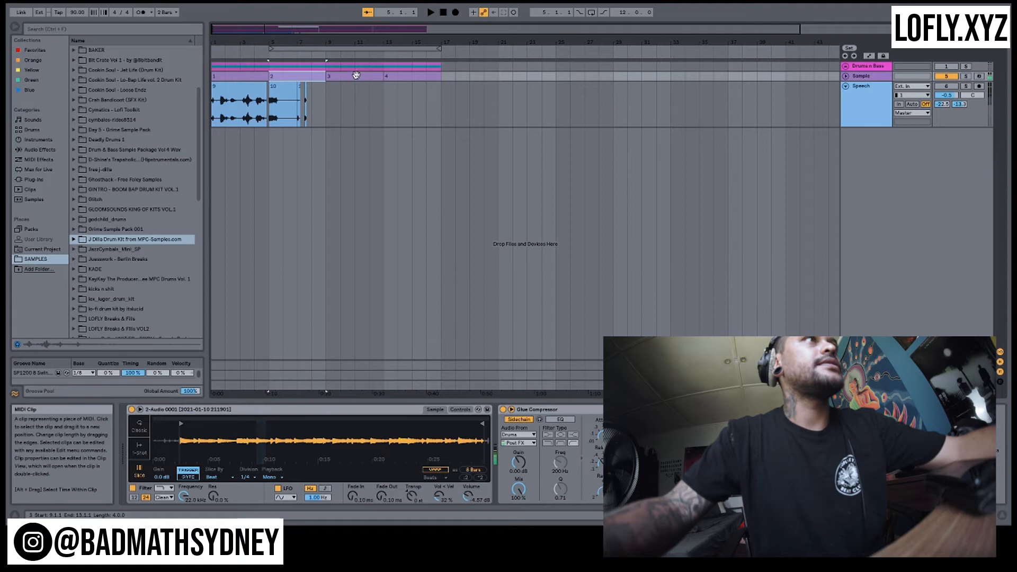
pyautogui.click(350, 78)
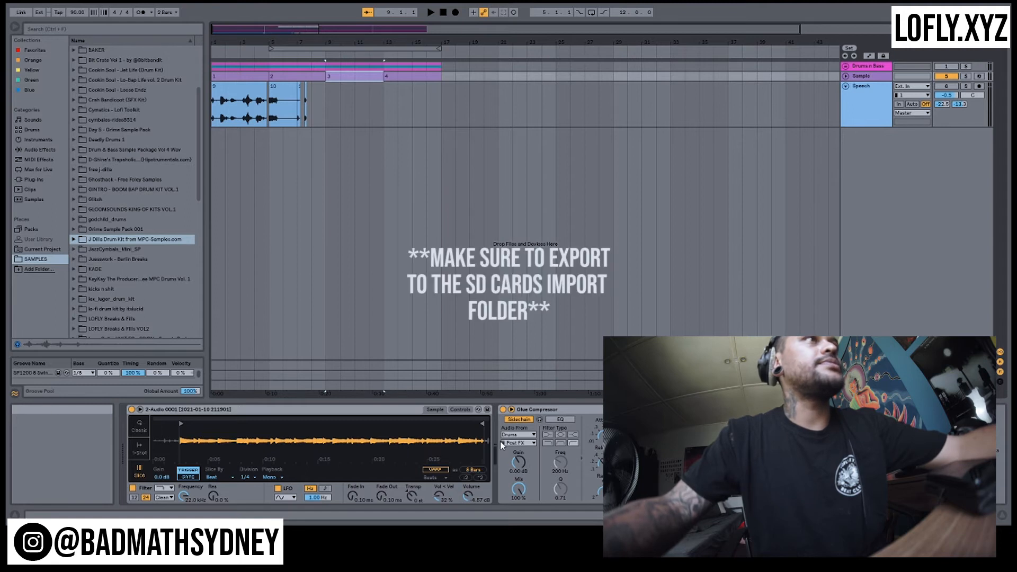
pyautogui.click(407, 78)
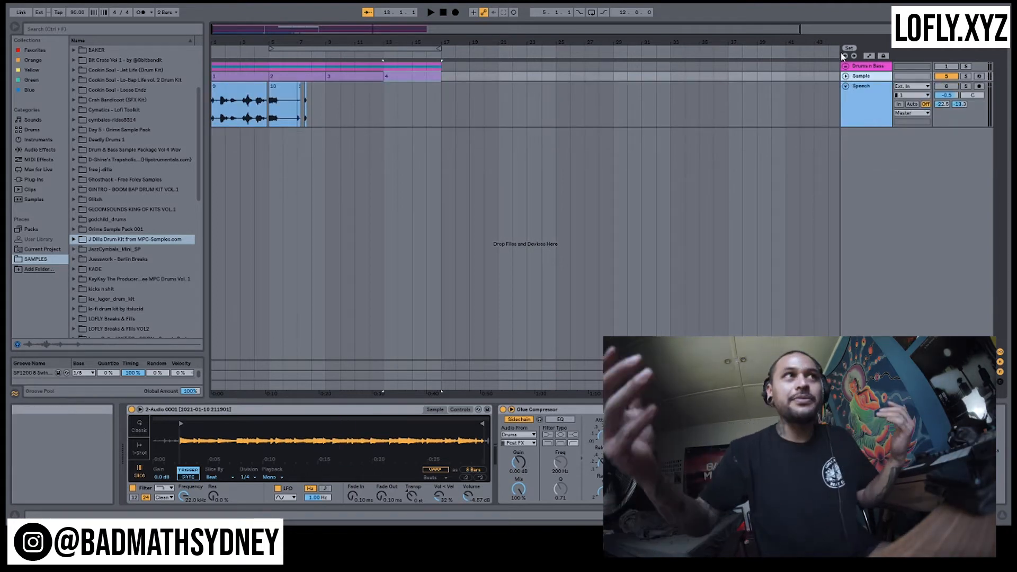
# Mute Sample, unmute and unfold the Drums n Bass group, and export its three clips numbered 5 together as audio.
pyautogui.click(947, 77)
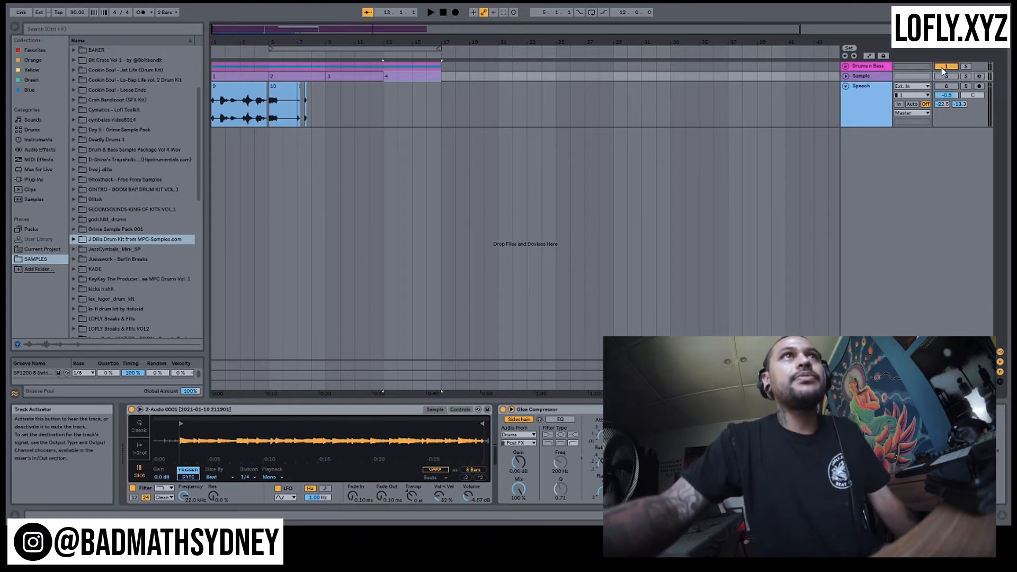
pyautogui.click(847, 68)
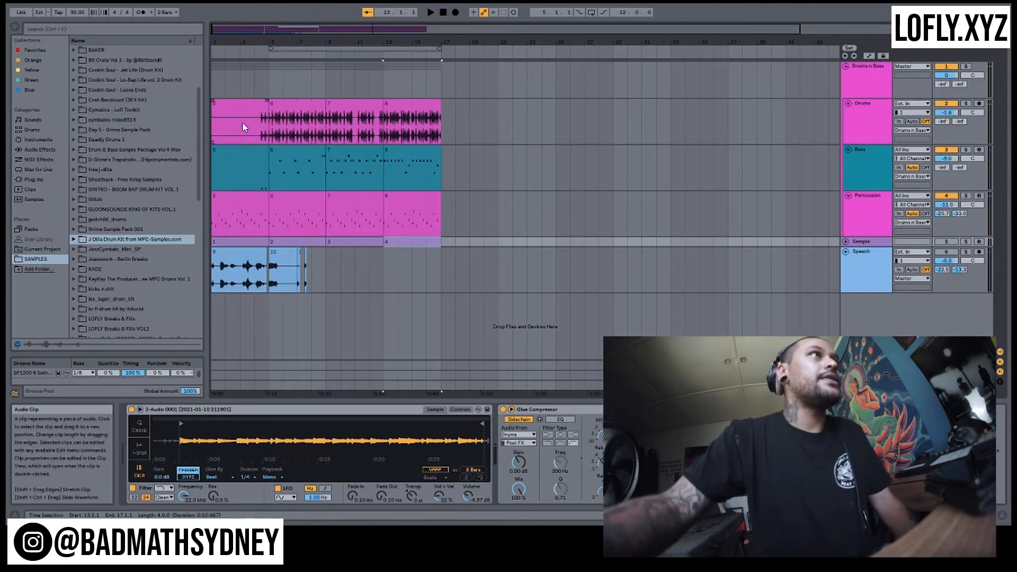
pyautogui.moveTo(240, 131); pyautogui.dragTo(234, 204)
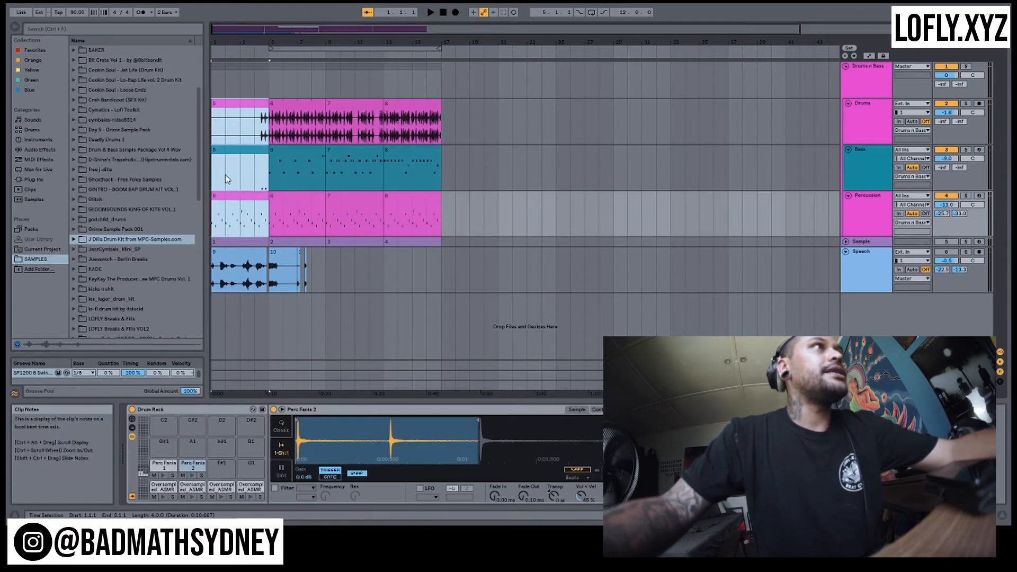
pyautogui.click(232, 113)
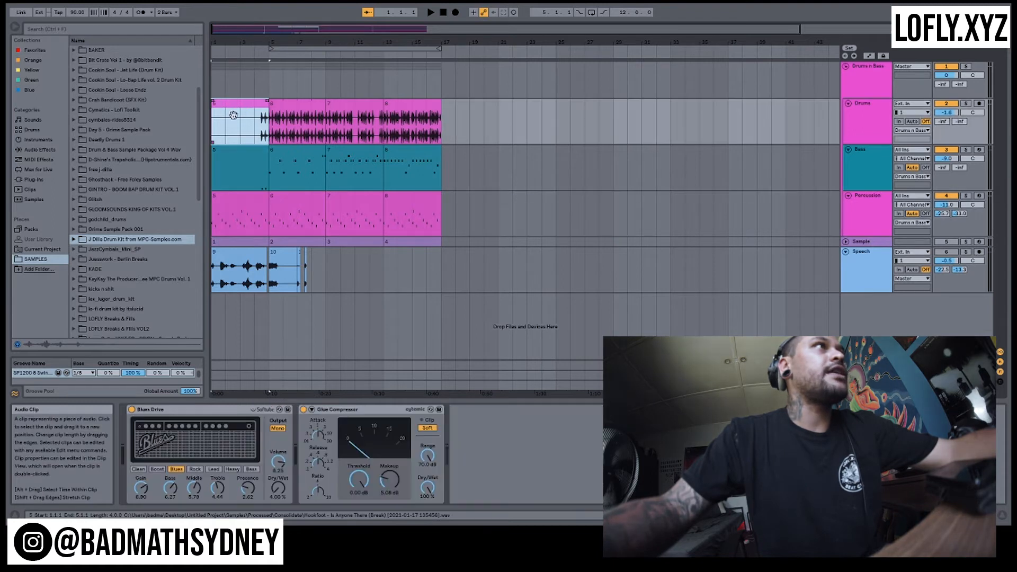
pyautogui.click(233, 161)
pyautogui.click(235, 204)
pyautogui.click(234, 115)
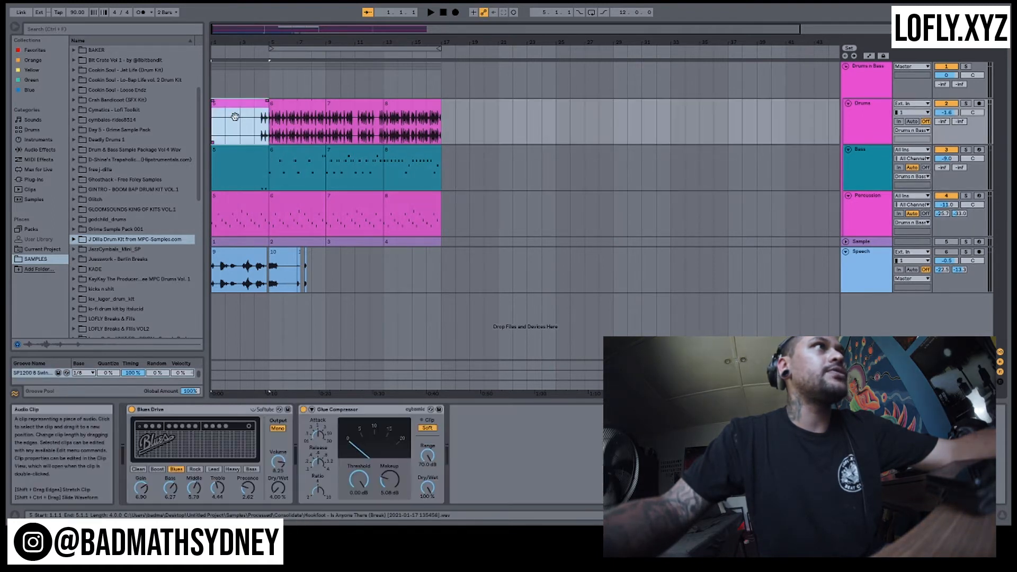
pyautogui.keyDown('shift'); pyautogui.click(240, 154); pyautogui.keyUp('shift')
pyautogui.keyDown('shift'); pyautogui.click(232, 210); pyautogui.keyUp('shift')
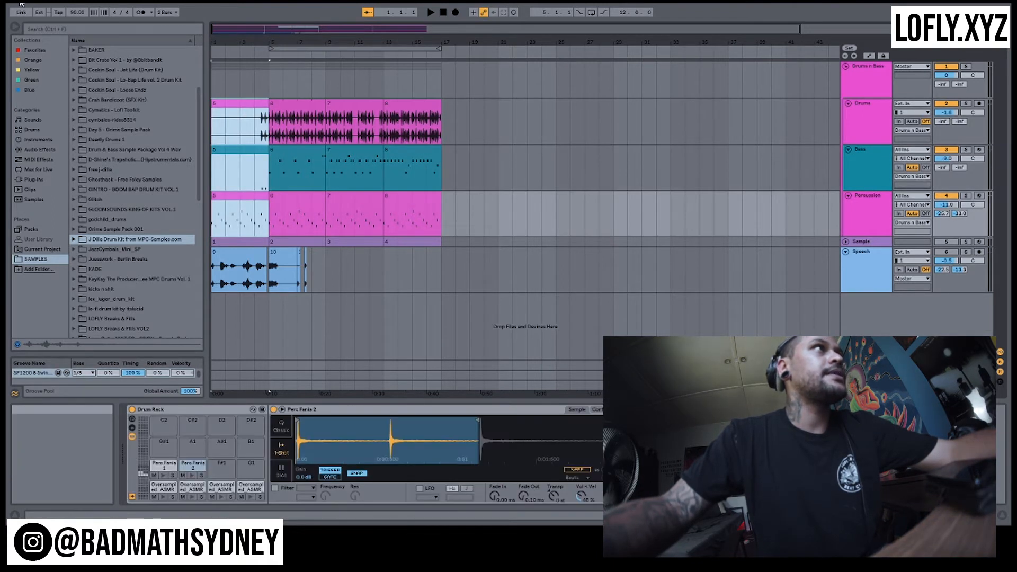
pyautogui.hotkey('ctrl', 'shift', 'r')
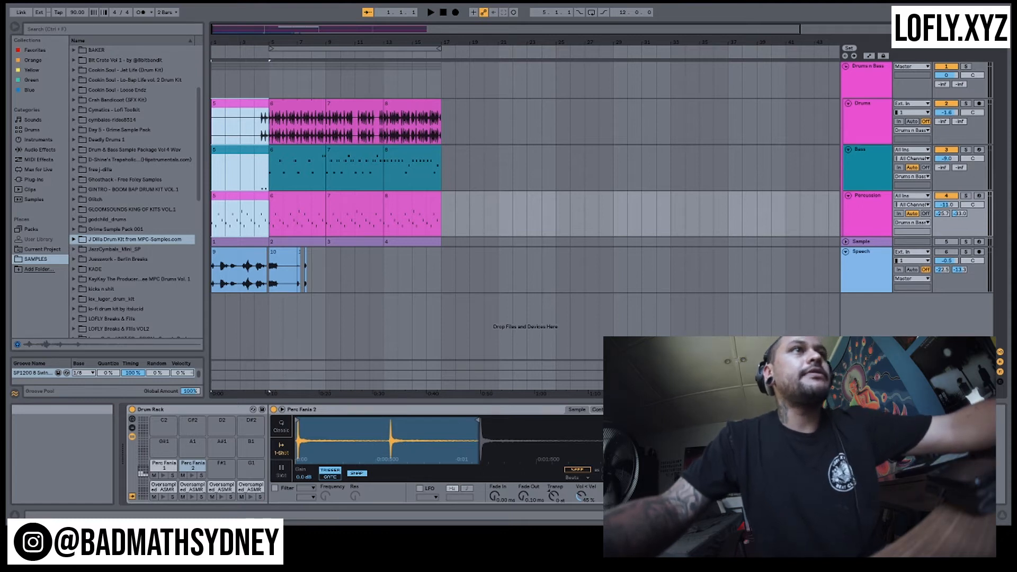
# Export the Drums, Bass and Percussion sections 6, 7 and 8 as audio, one section at a time, and fold and mute their group.
pyautogui.click(293, 112)
pyautogui.keyDown('shift'); pyautogui.click(296, 162); pyautogui.keyUp('shift')
pyautogui.keyDown('shift'); pyautogui.click(296, 212); pyautogui.keyUp('shift')
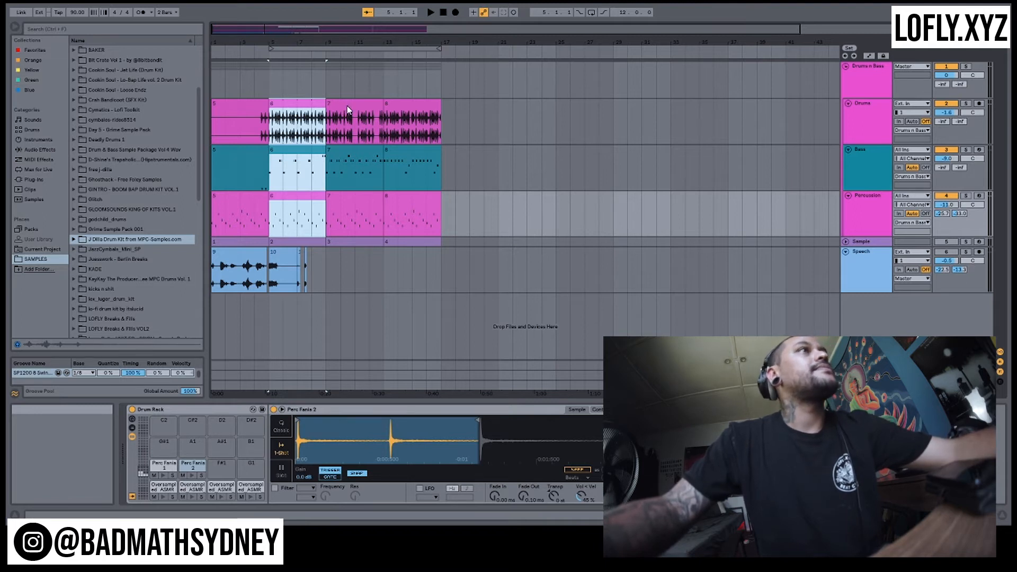
pyautogui.moveTo(350, 110); pyautogui.dragTo(358, 207)
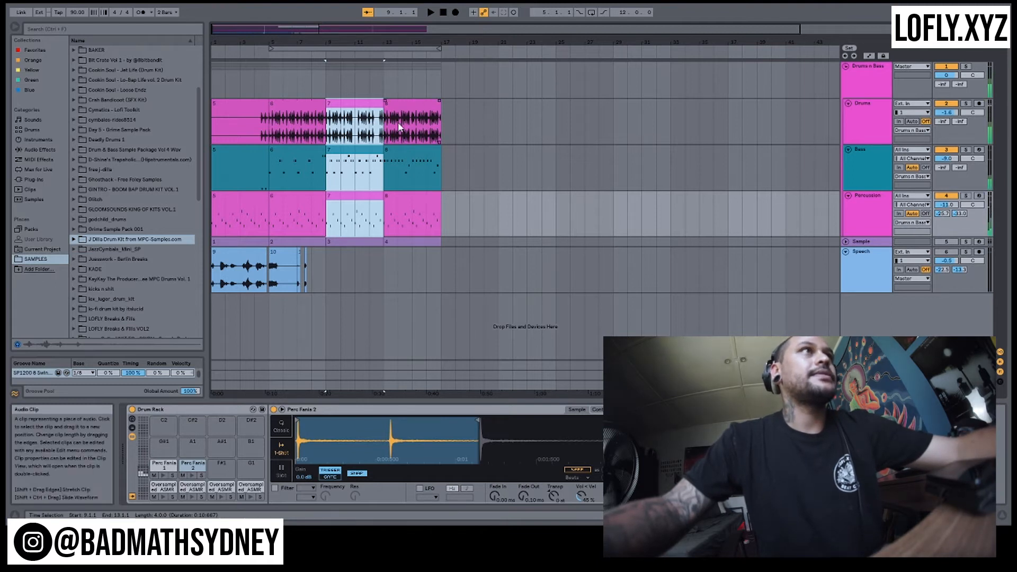
pyautogui.click(400, 103)
pyautogui.keyDown('shift'); pyautogui.click(407, 150); pyautogui.keyUp('shift')
pyautogui.keyDown('shift'); pyautogui.click(408, 213); pyautogui.keyUp('shift')
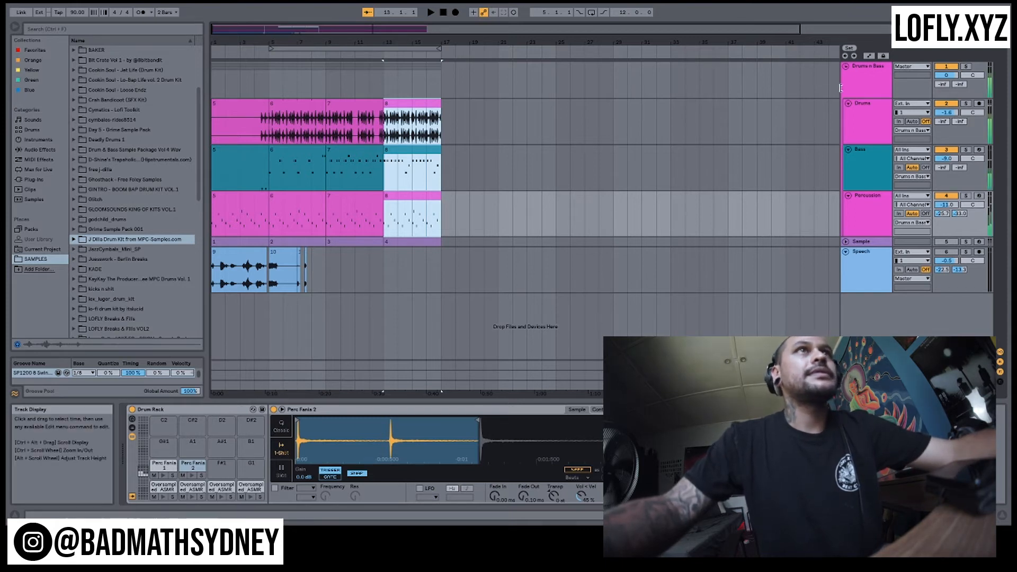
pyautogui.click(846, 66)
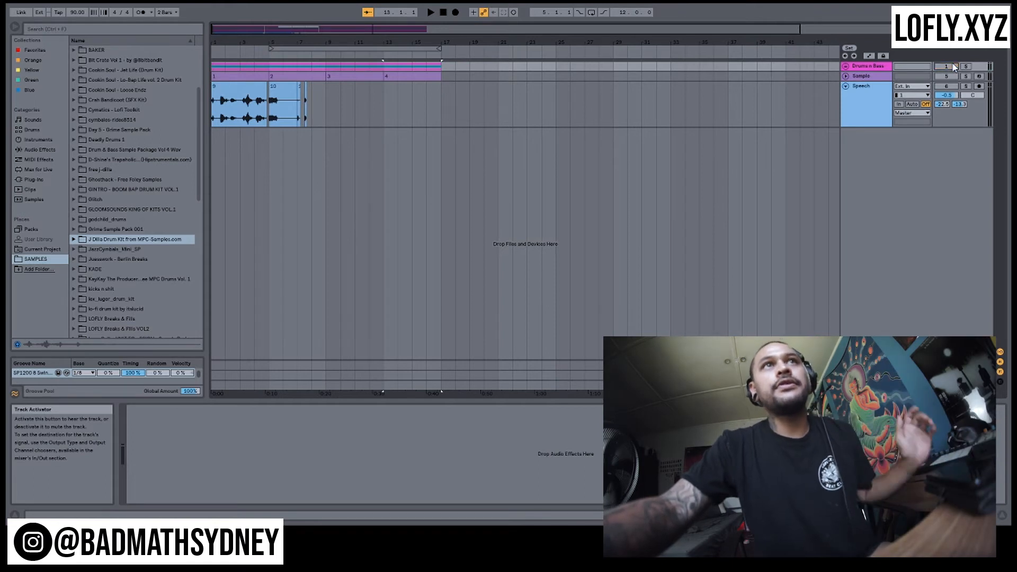
# Try to export Speech clips 9, 10 and 11 as audio, one at a time, with the track still muted.
pyautogui.click(251, 99)
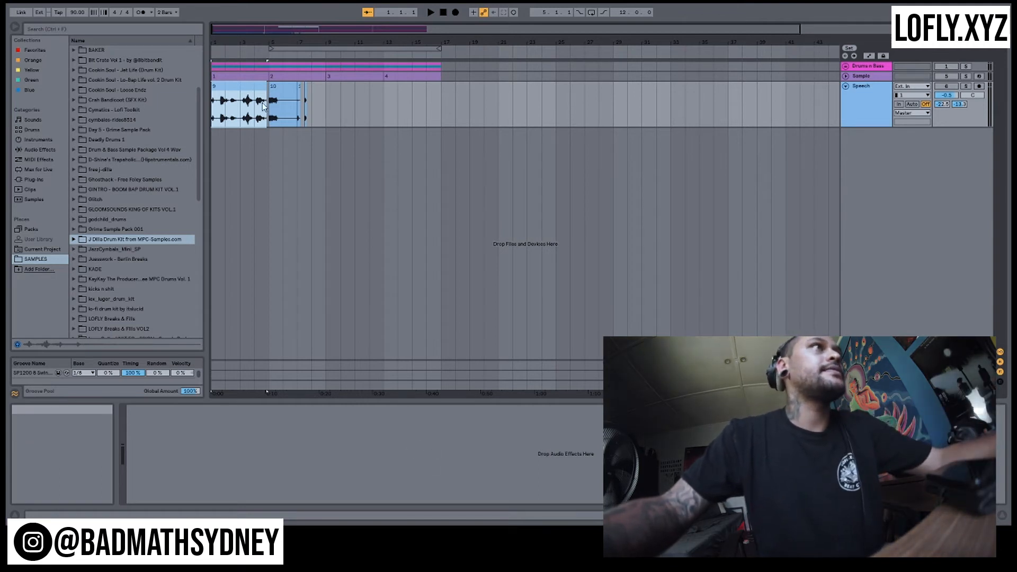
pyautogui.click(282, 86)
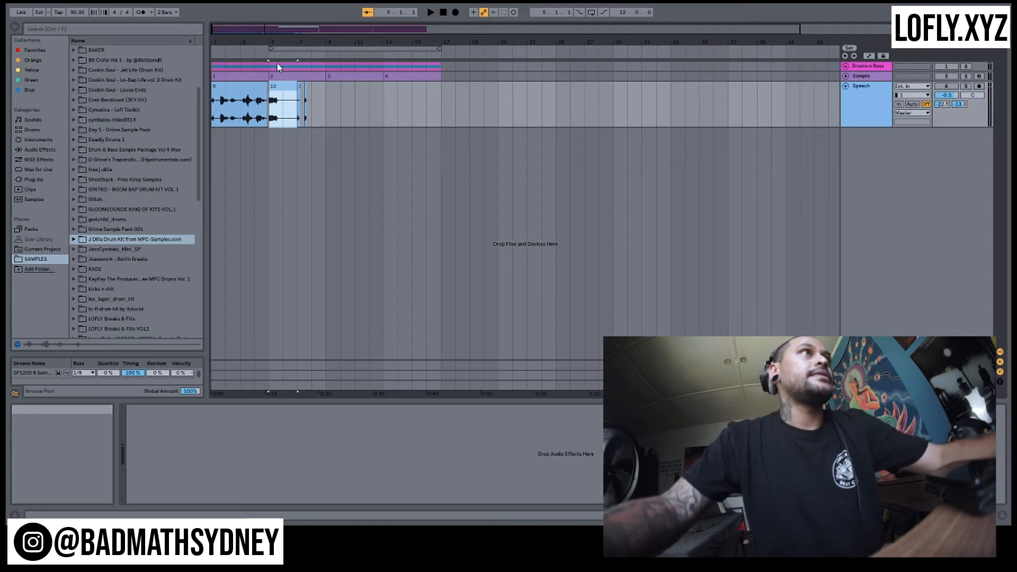
pyautogui.click(298, 93)
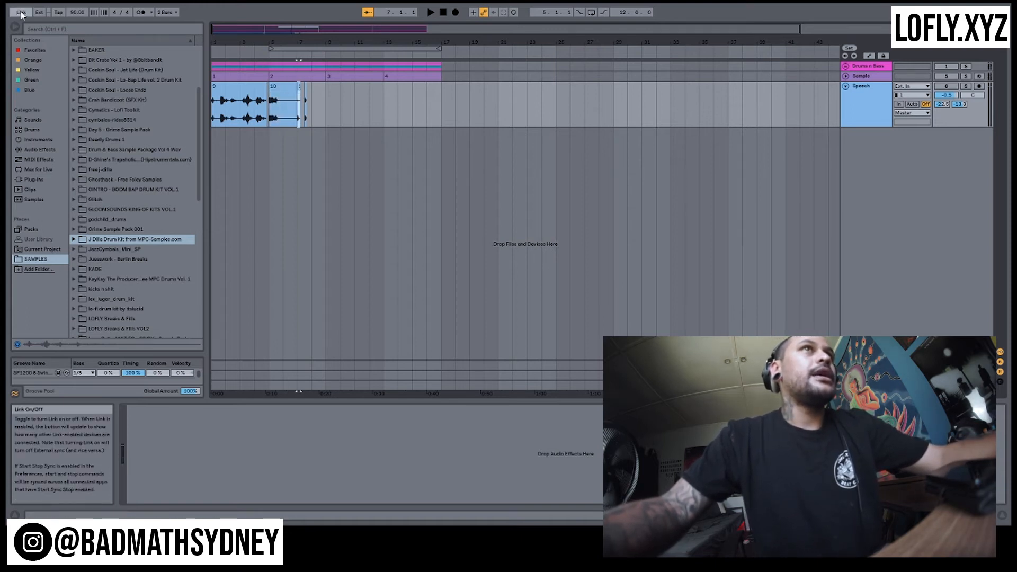
# Unmute the Speech track and export its clips 9, 10, 11 and 12 as audio, one clip at a time.
pyautogui.click(949, 87)
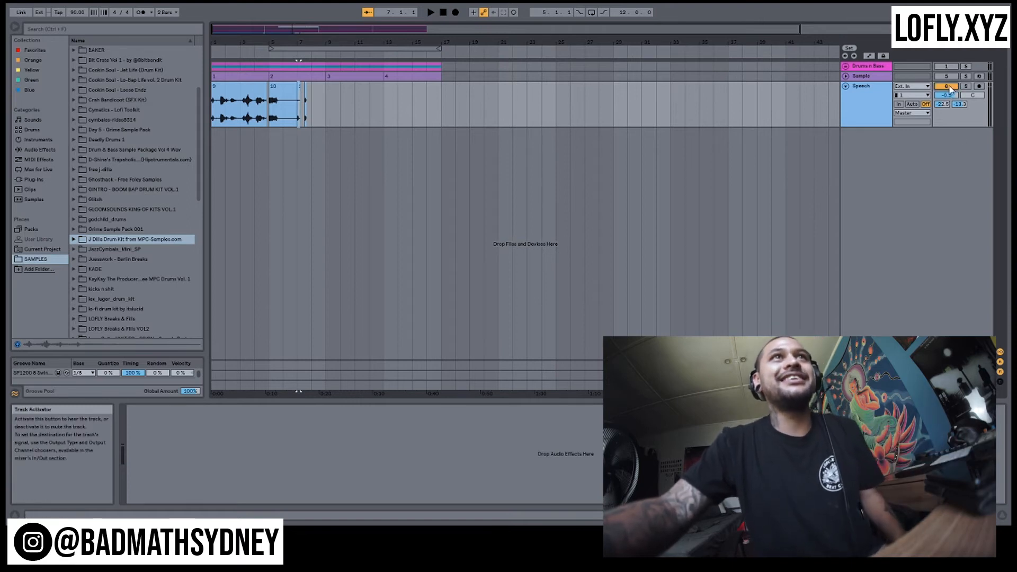
pyautogui.click(213, 84)
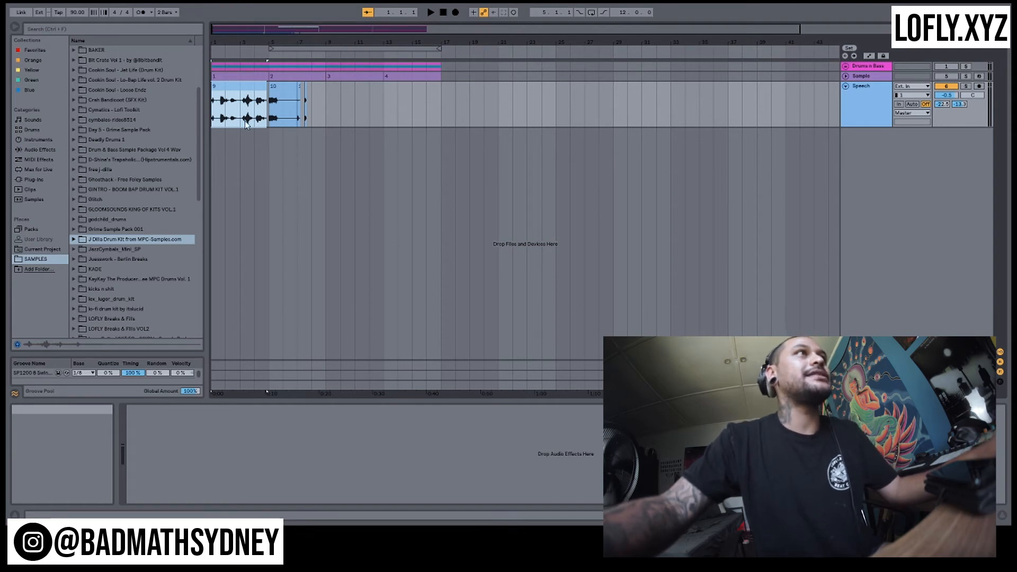
pyautogui.click(277, 94)
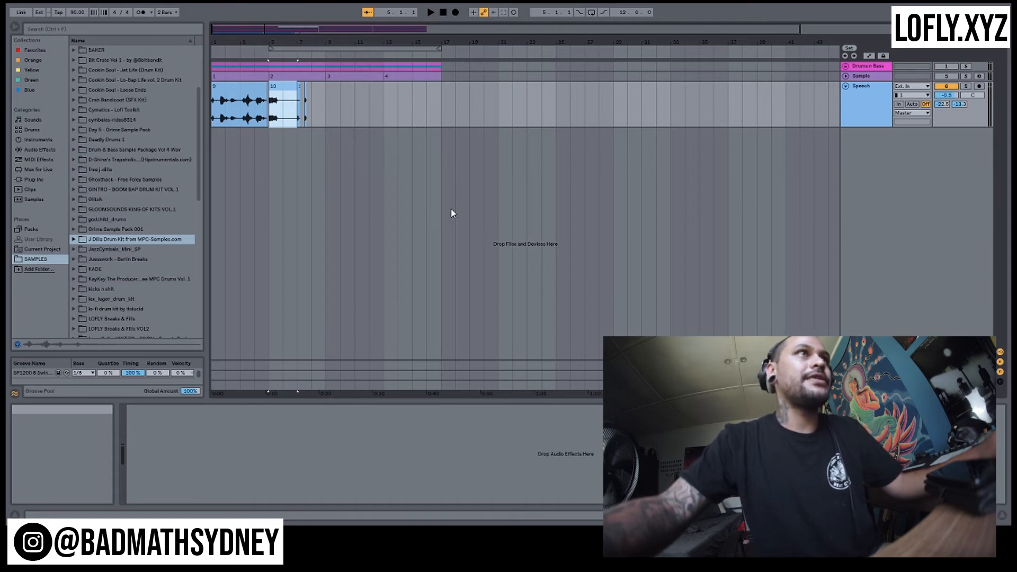
pyautogui.click(298, 108)
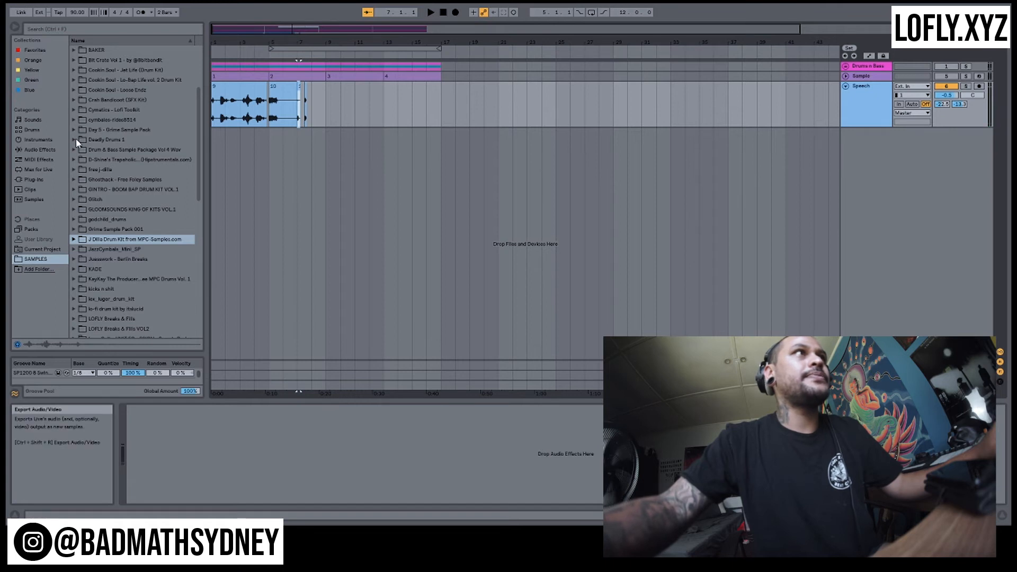
pyautogui.click(305, 108)
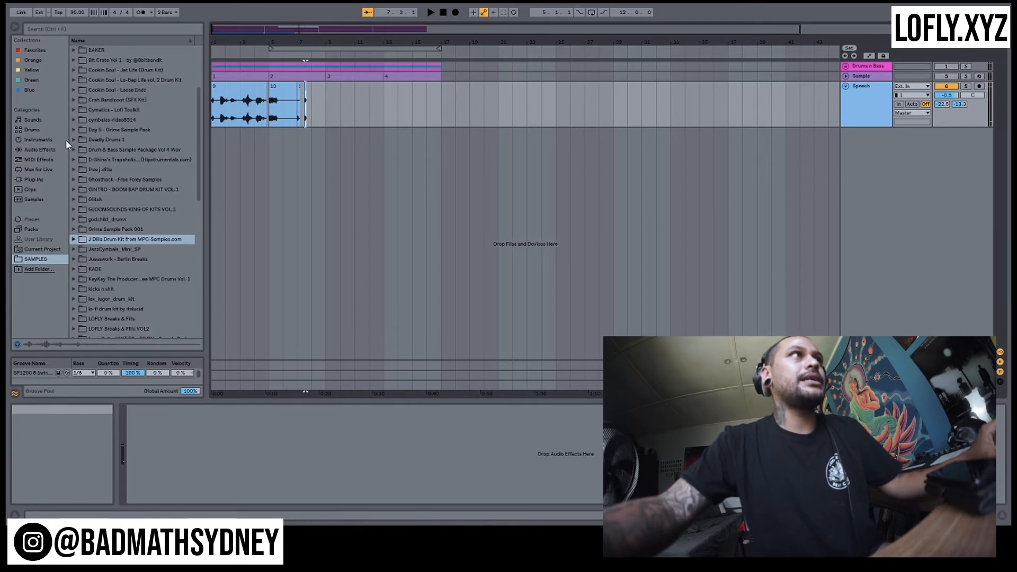